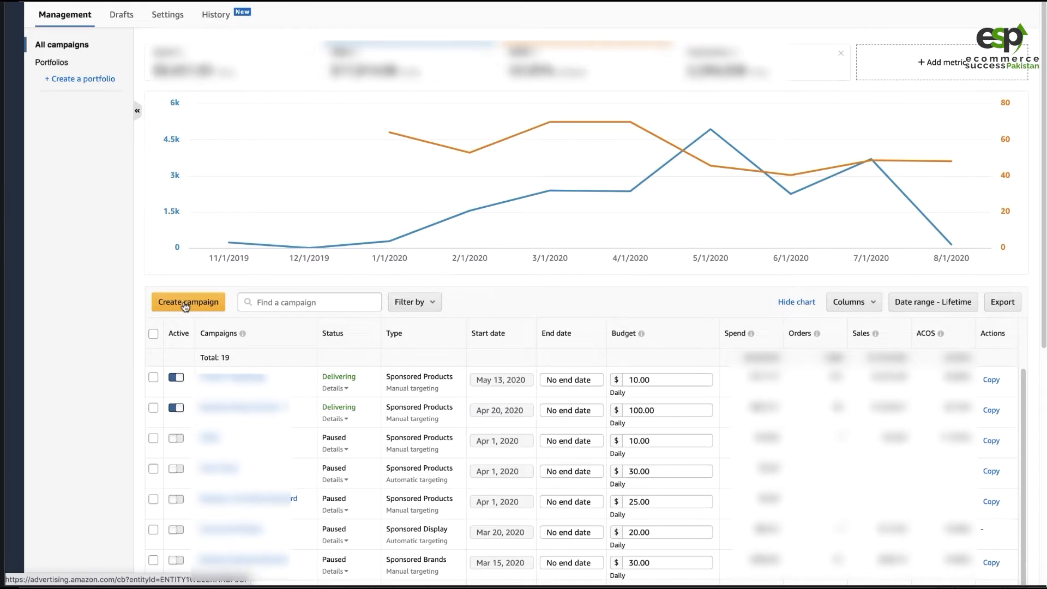
- Start creating a new campaign of the Sponsored Products type
{"action": "left_click", "coordinate": [185, 305]}
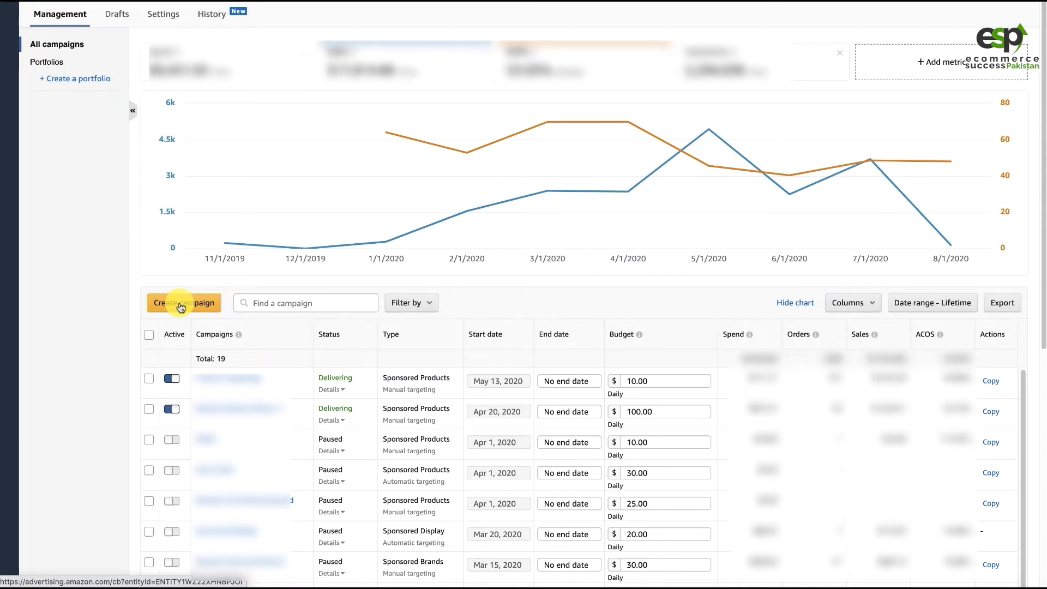
{"action": "left_click", "coordinate": [181, 307]}
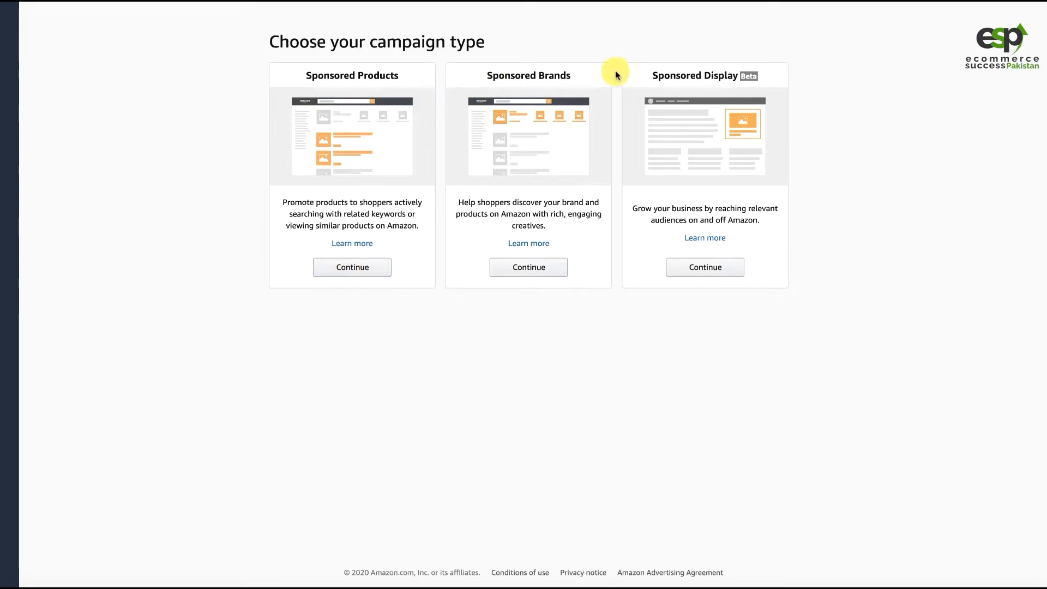
{"action": "left_click_drag", "start_coordinate": [341, 75], "coordinate": [385, 75]}
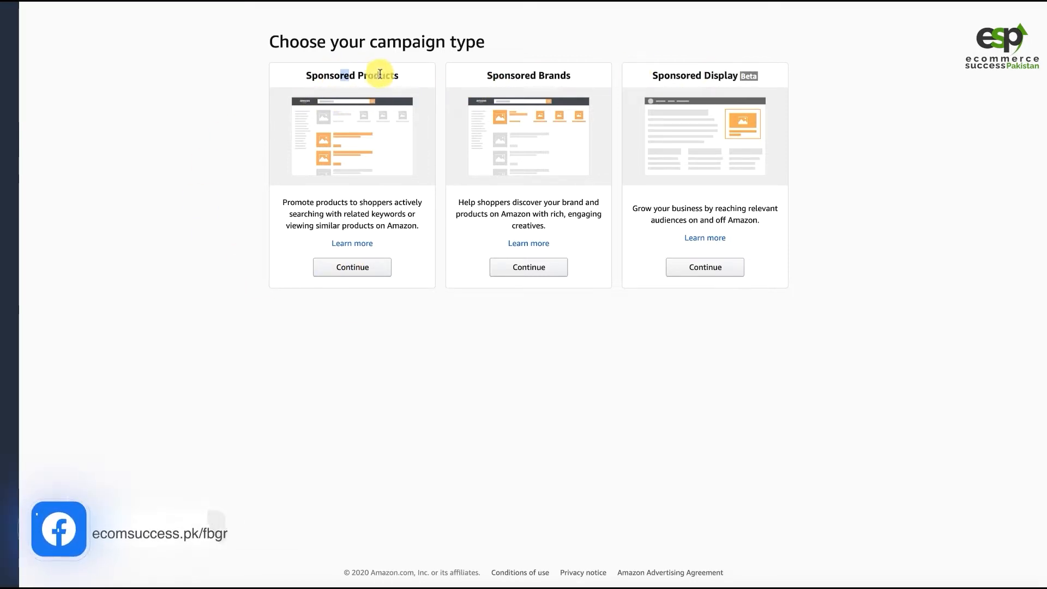
{"action": "left_click", "coordinate": [350, 268]}
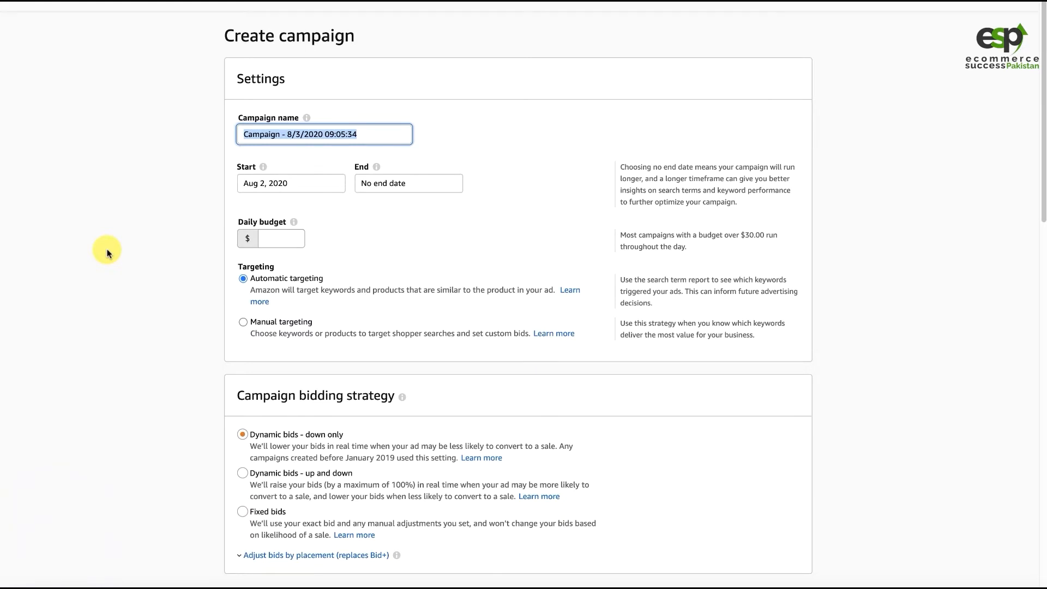
- Name the campaign "W8 - Auto" and set its daily budget to $20
{"action": "type", "text": "W8"}
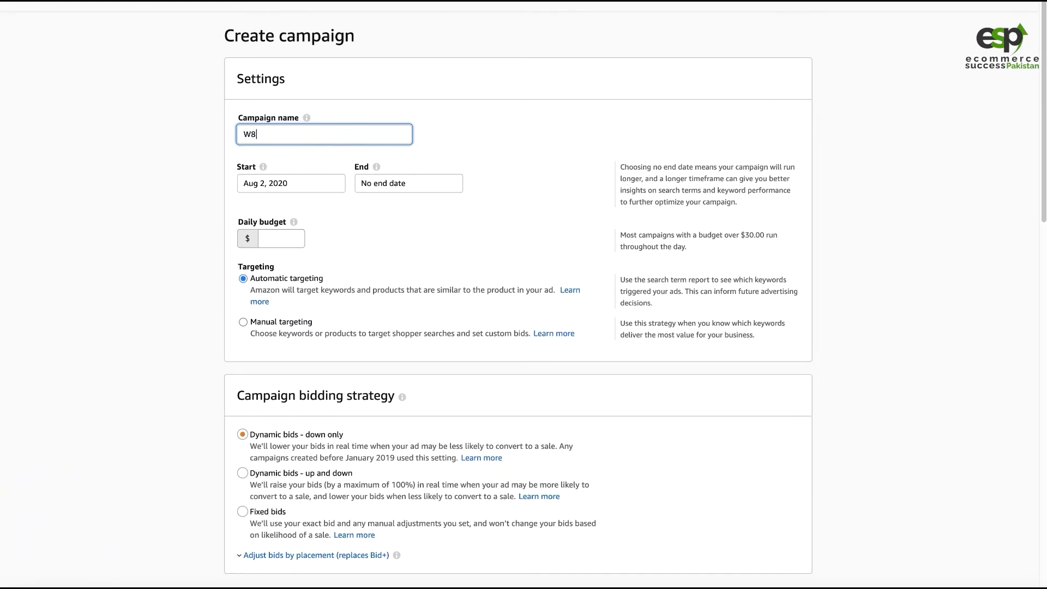
{"action": "type", "text": " - Auto"}
{"action": "left_click", "coordinate": [270, 240]}
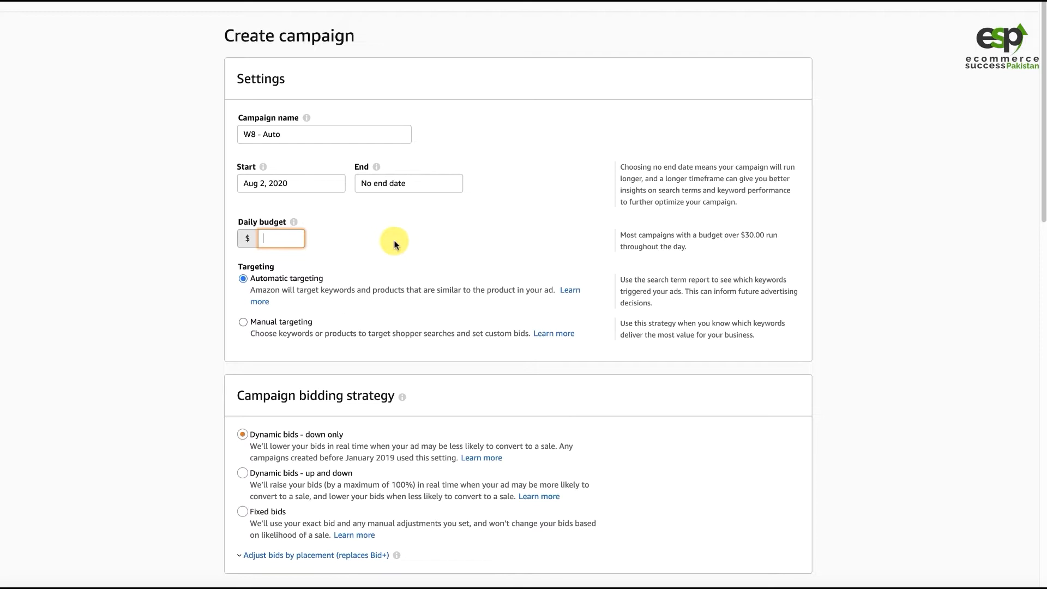
{"action": "type", "text": "20"}
{"action": "left_click", "coordinate": [158, 281]}
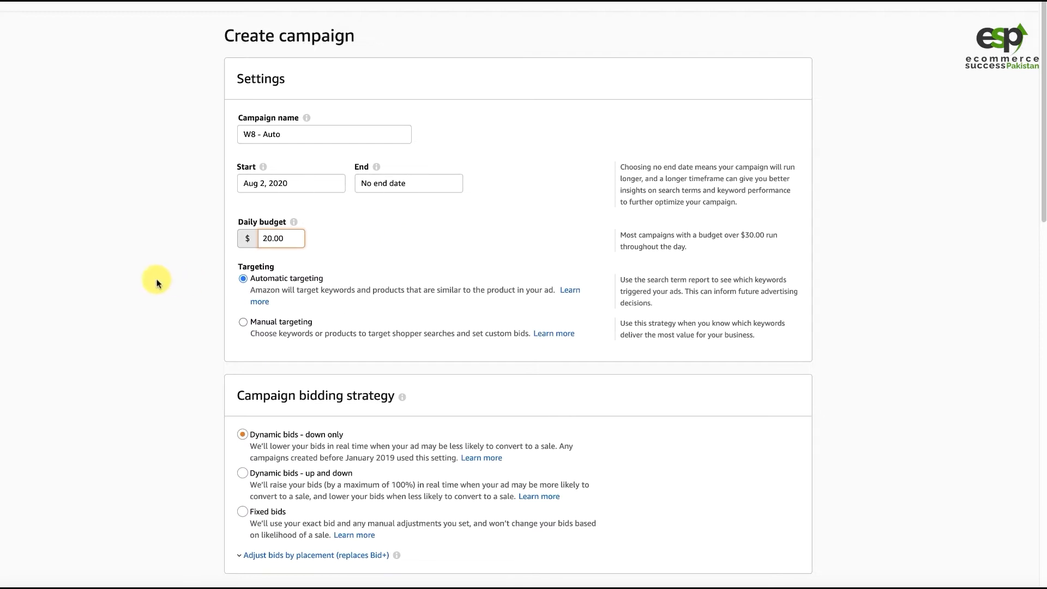
{"action": "left_click", "coordinate": [294, 223]}
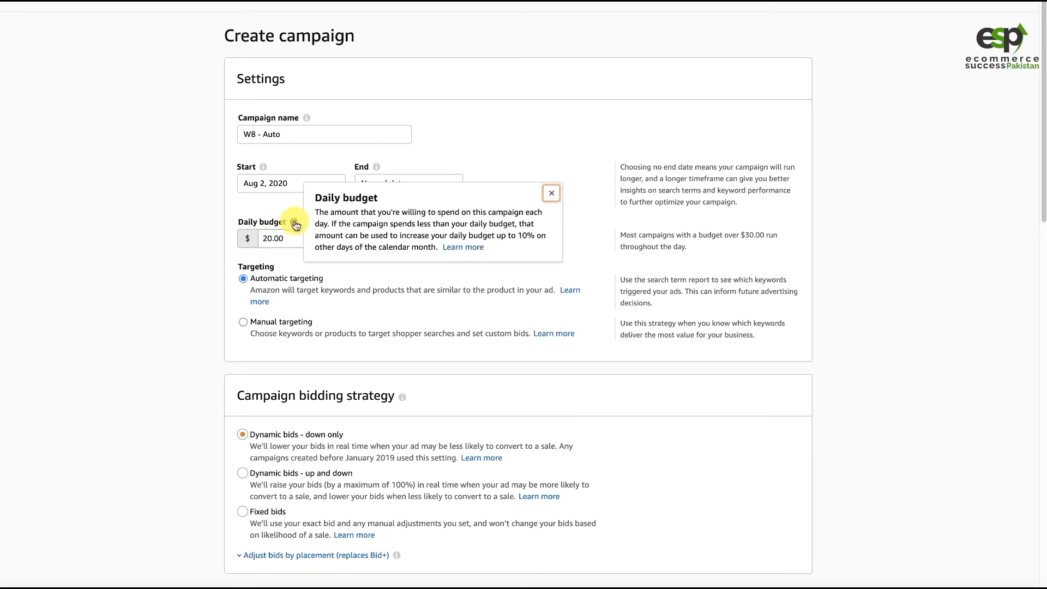
{"action": "left_click", "coordinate": [153, 246]}
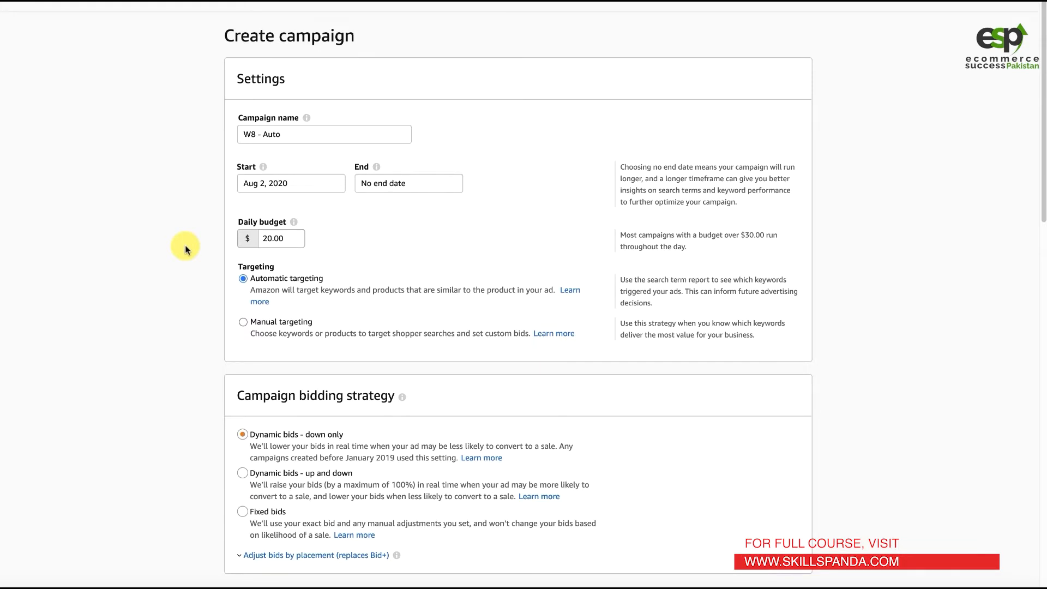
- Choose "Dynamic bids - up and down" as the campaign bidding strategy
{"action": "scroll", "coordinate": [152, 146], "scroll_direction": "down", "scroll_amount": 1}
{"action": "scroll", "coordinate": [140, 154], "scroll_direction": "down", "scroll_amount": 3}
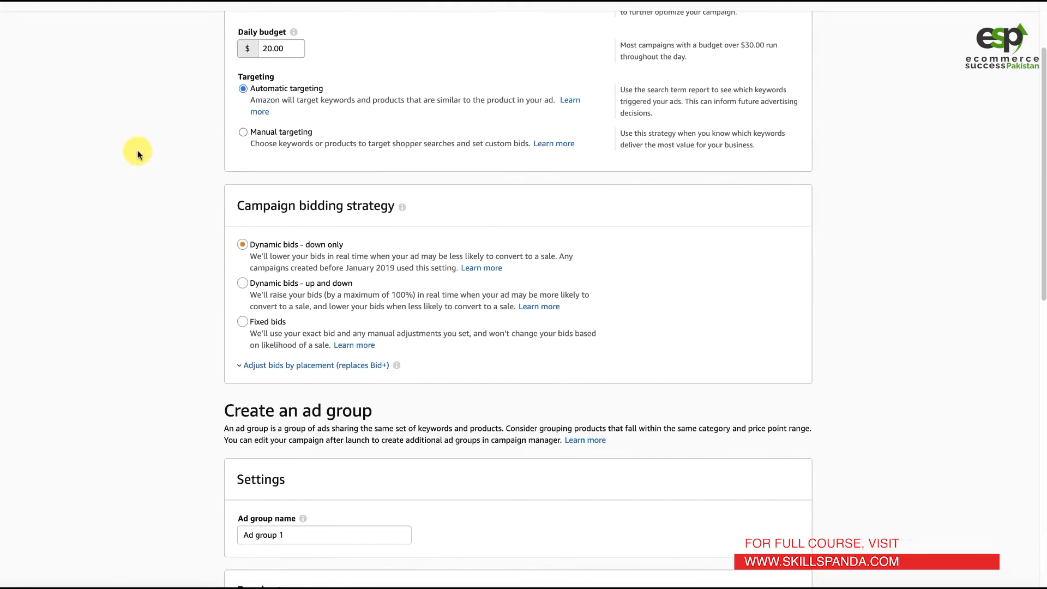
{"action": "scroll", "coordinate": [137, 155], "scroll_direction": "down", "scroll_amount": 1}
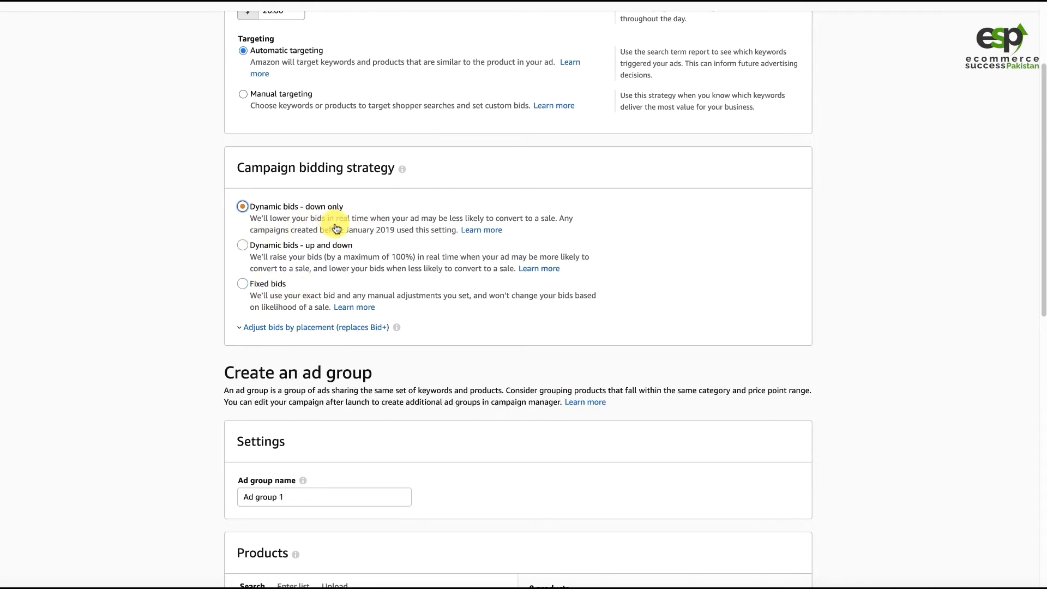
{"action": "left_click", "coordinate": [302, 246]}
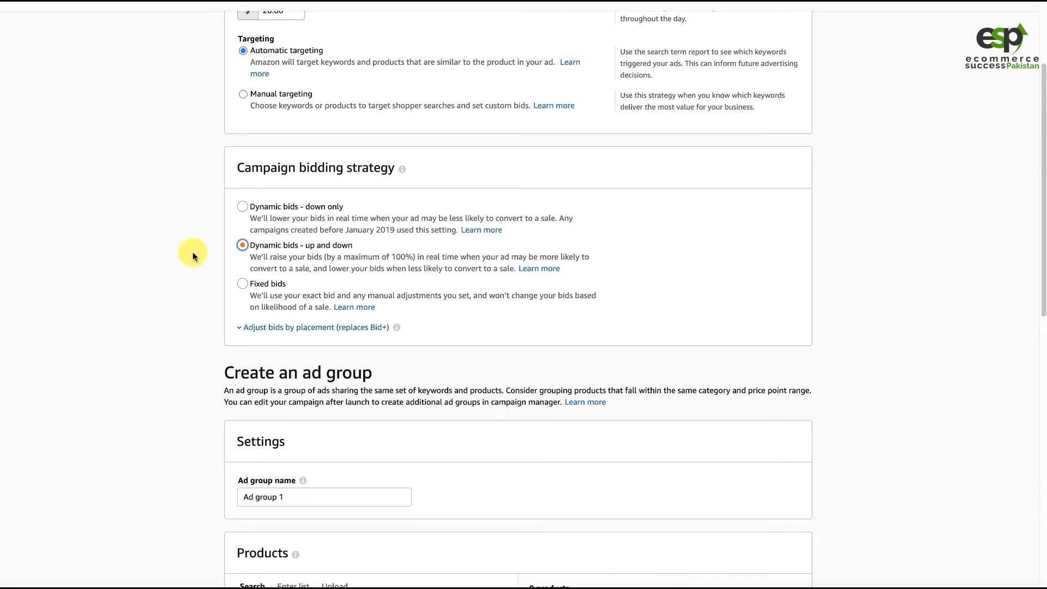
{"action": "left_click", "coordinate": [162, 295]}
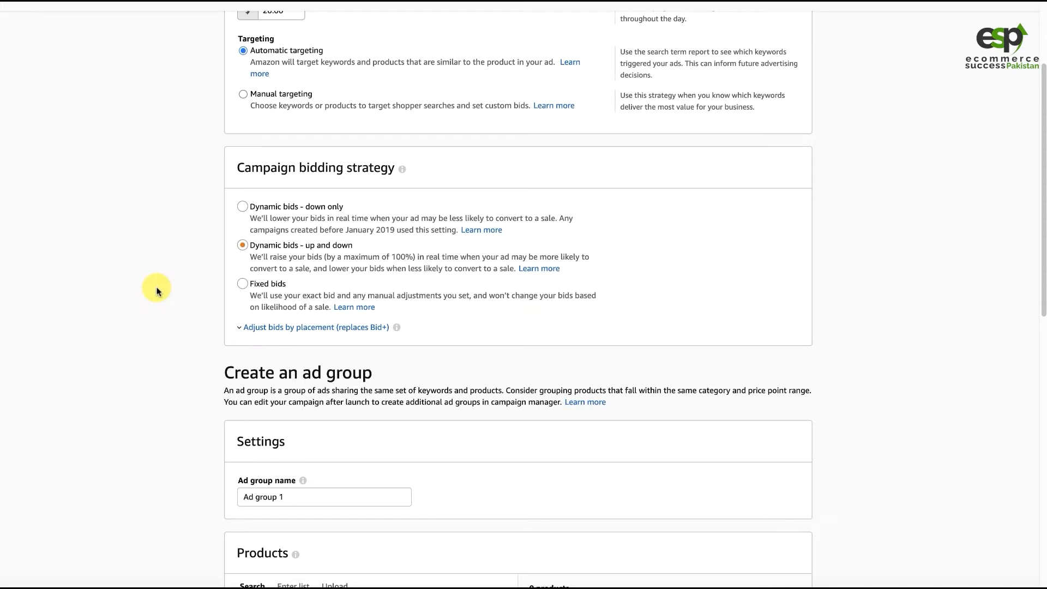
{"action": "left_click", "coordinate": [401, 254]}
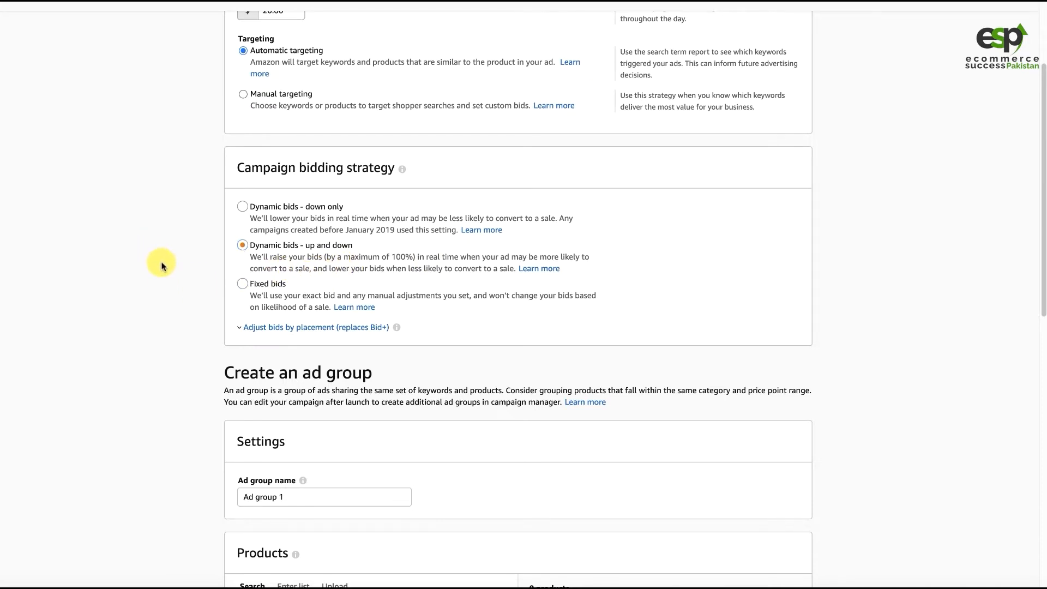
- Examine the bid adjustments by placement for top of search and product pages, and collapse them without entering values
{"action": "left_click", "coordinate": [317, 329]}
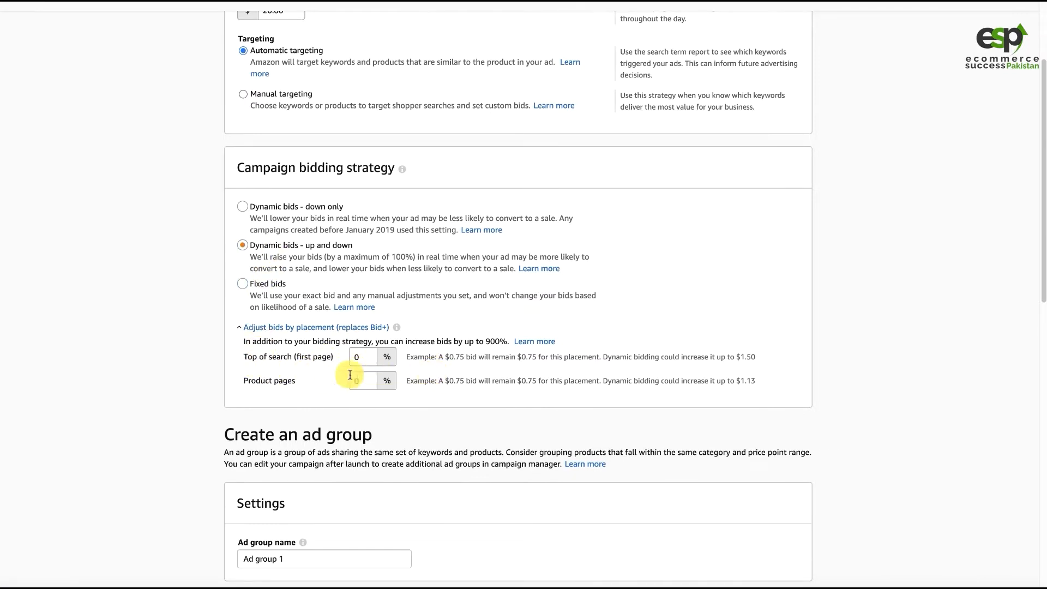
{"action": "left_click_drag", "start_coordinate": [263, 356], "coordinate": [322, 356]}
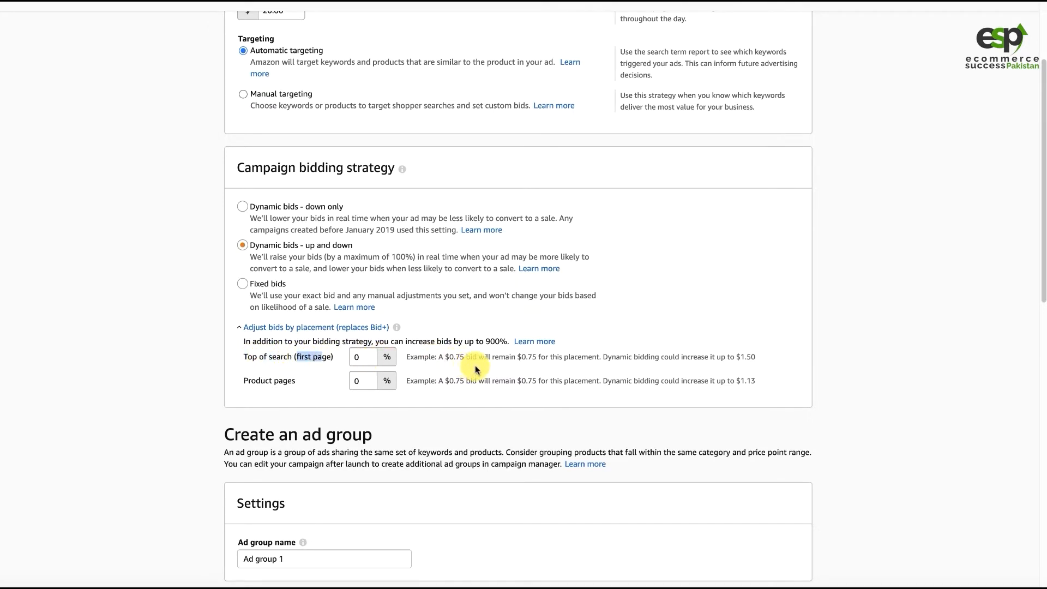
{"action": "double_click", "coordinate": [359, 362]}
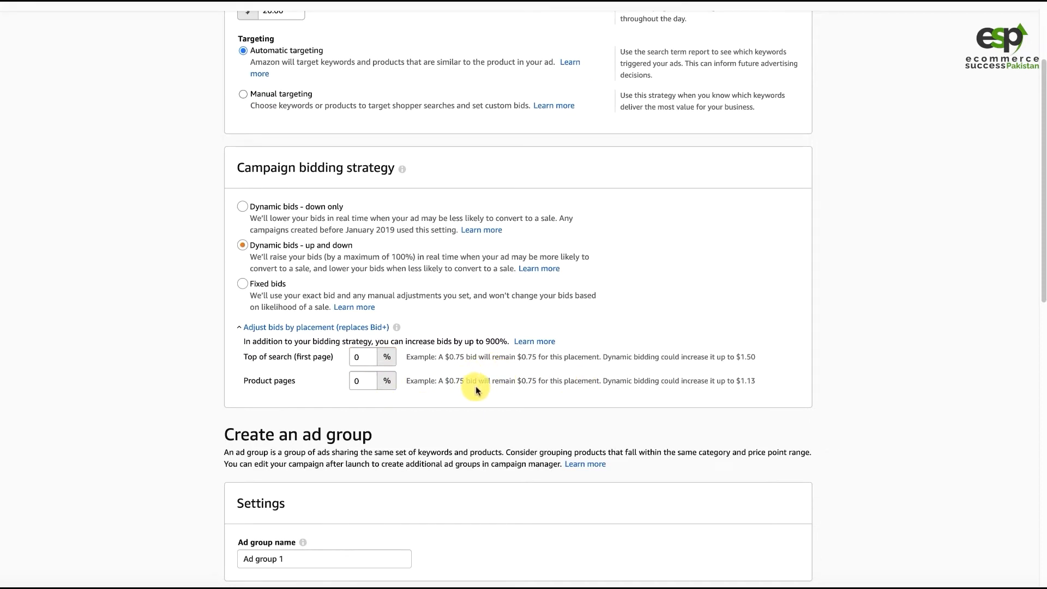
{"action": "left_click_drag", "start_coordinate": [509, 381], "coordinate": [549, 381]}
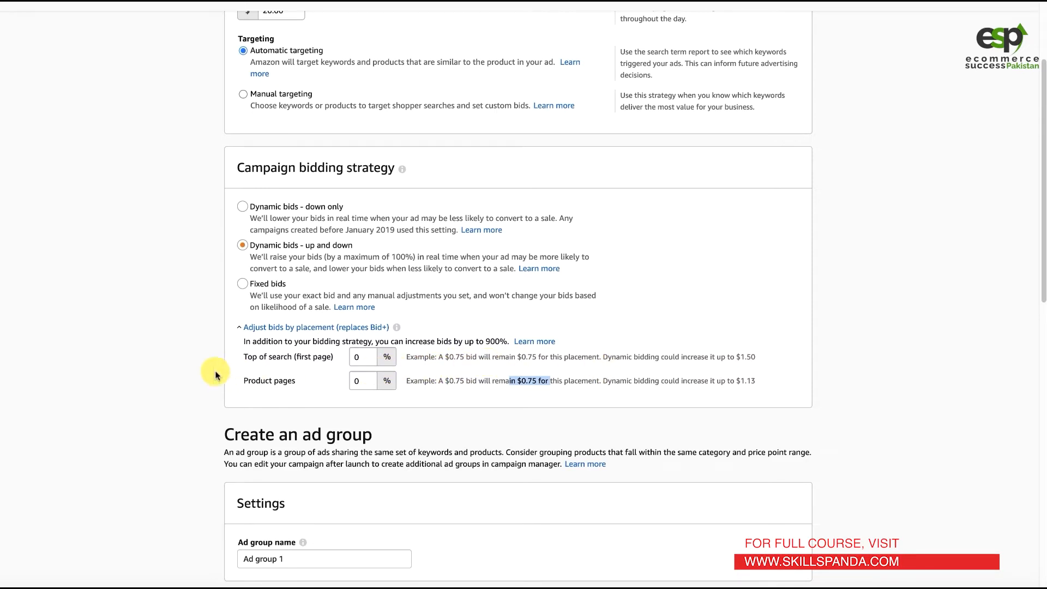
{"action": "left_click", "coordinate": [267, 373]}
{"action": "left_click", "coordinate": [267, 328]}
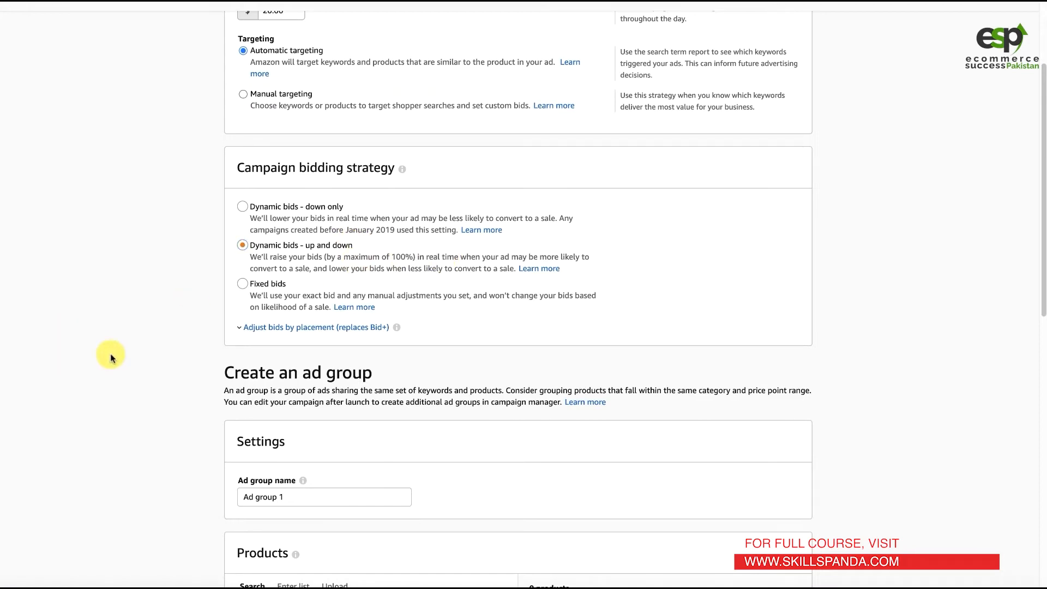
- Rename the ad group "Auto-1"
{"action": "scroll", "coordinate": [122, 327], "scroll_direction": "down", "scroll_amount": 3}
{"action": "scroll", "coordinate": [123, 327], "scroll_direction": "down", "scroll_amount": 2}
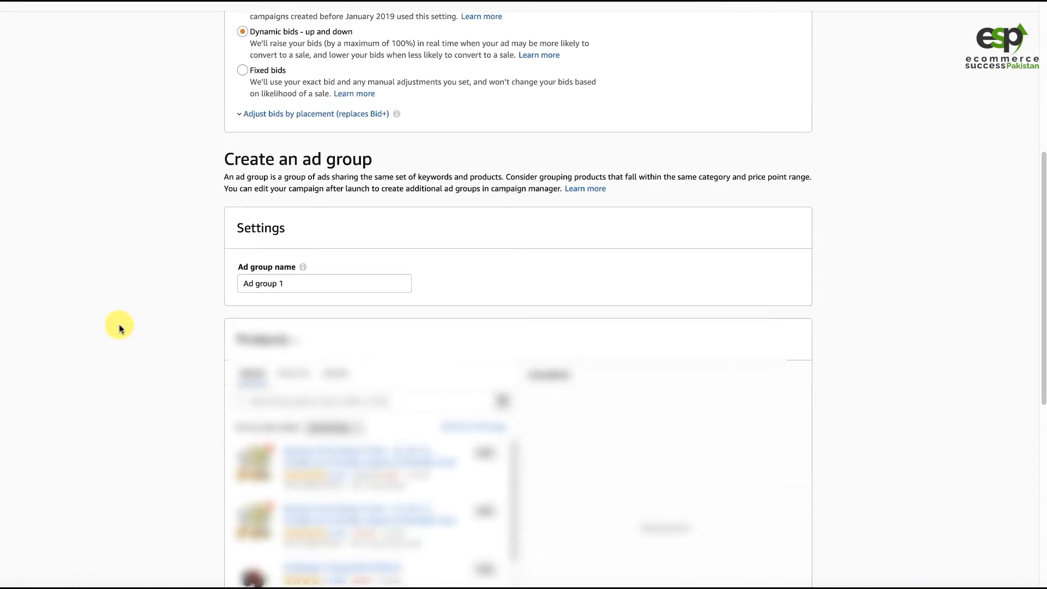
{"action": "left_click_drag", "start_coordinate": [299, 206], "coordinate": [198, 206]}
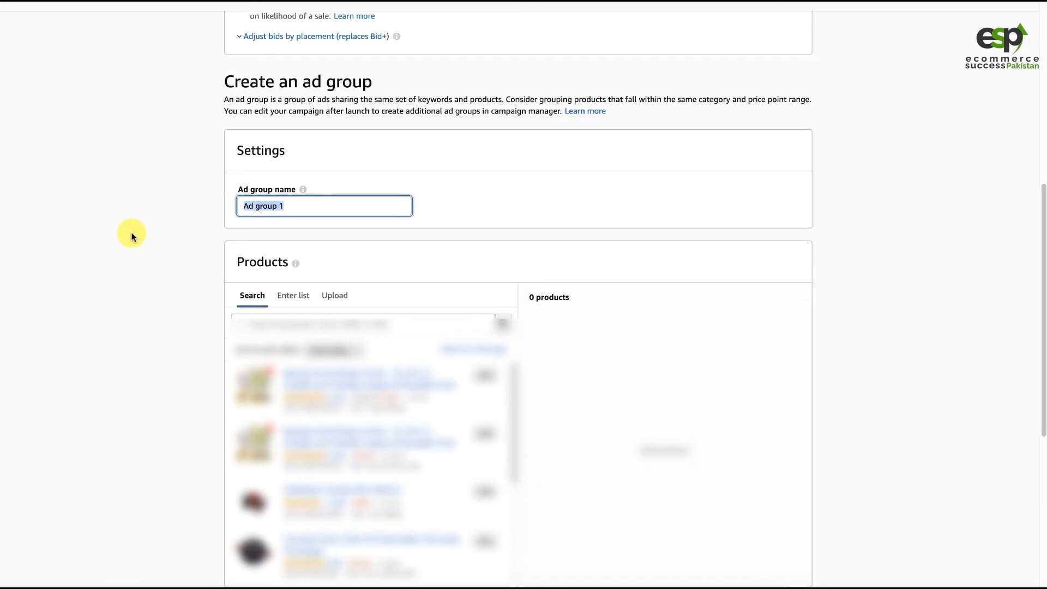
{"action": "type", "text": "Auto-1"}
{"action": "left_click", "coordinate": [107, 273]}
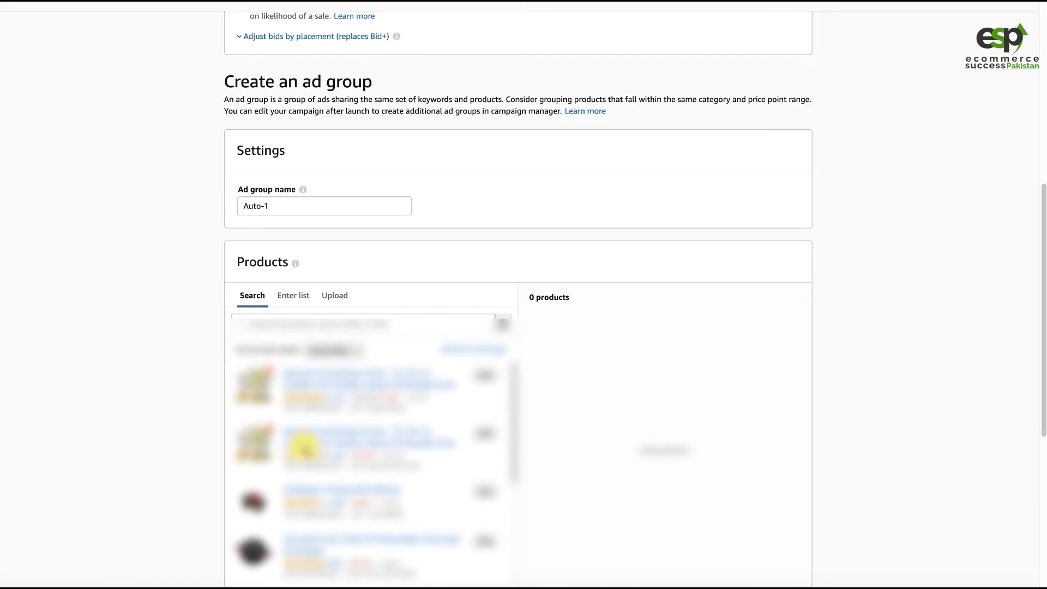
- Add the last three similar product variations in the product list to the ad group
{"action": "left_click_drag", "start_coordinate": [514, 434], "coordinate": [514, 517]}
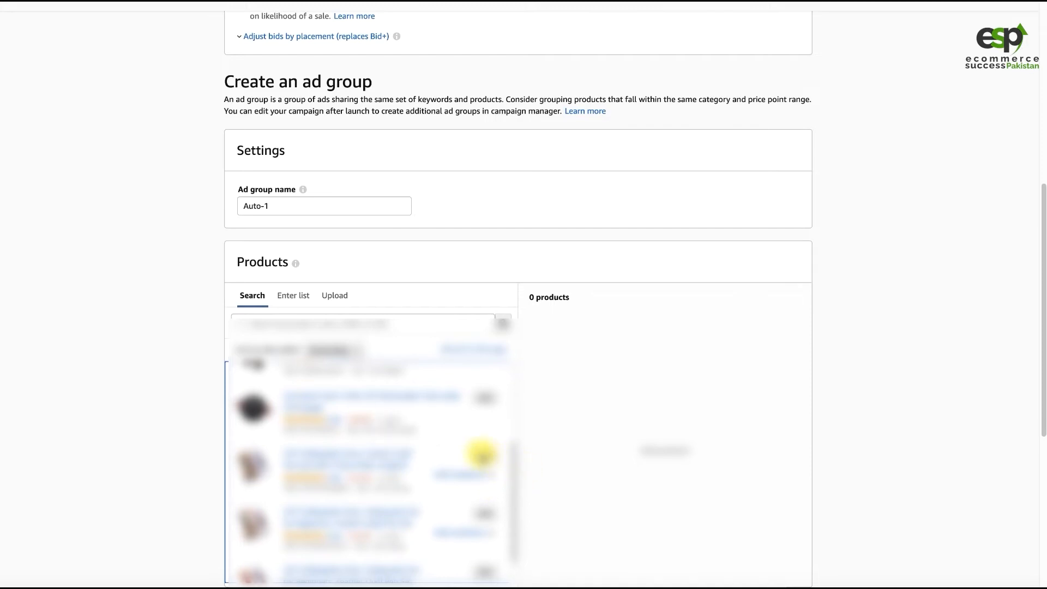
{"action": "left_click", "coordinate": [482, 454]}
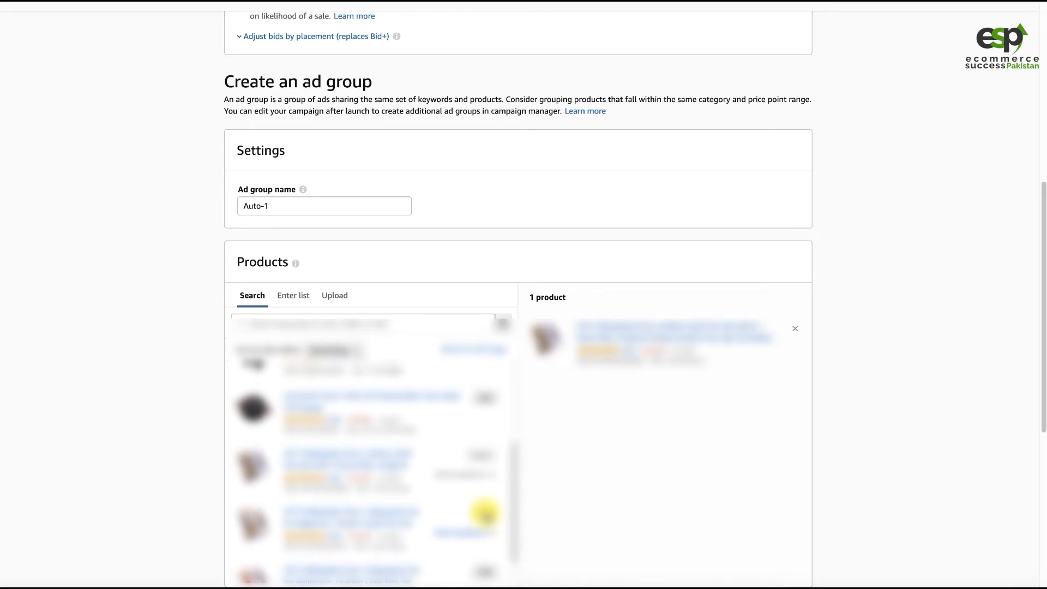
{"action": "left_click", "coordinate": [484, 512]}
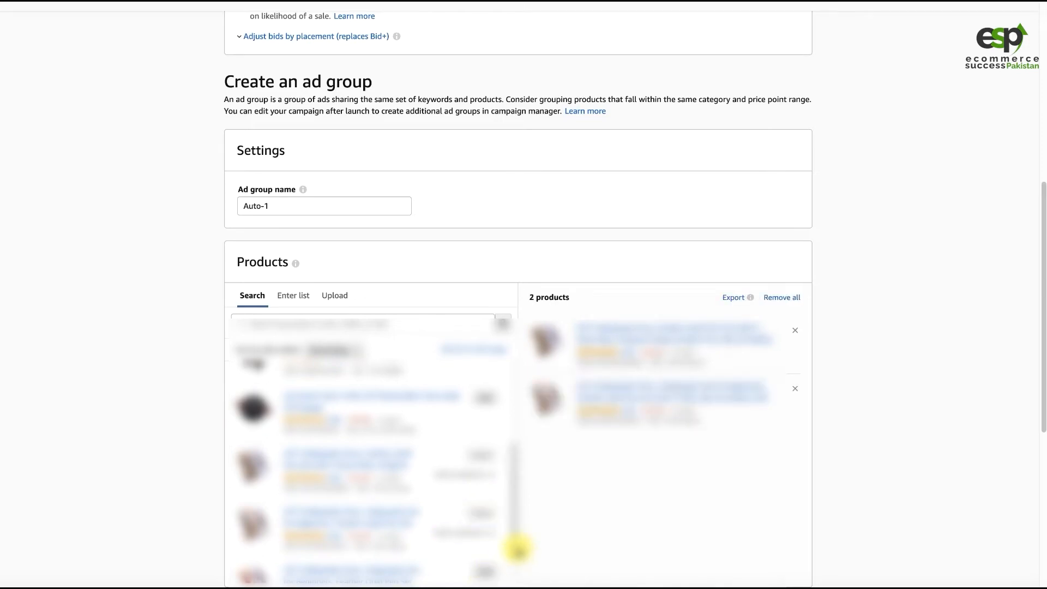
{"action": "scroll", "coordinate": [517, 548], "scroll_direction": "down", "scroll_amount": 1}
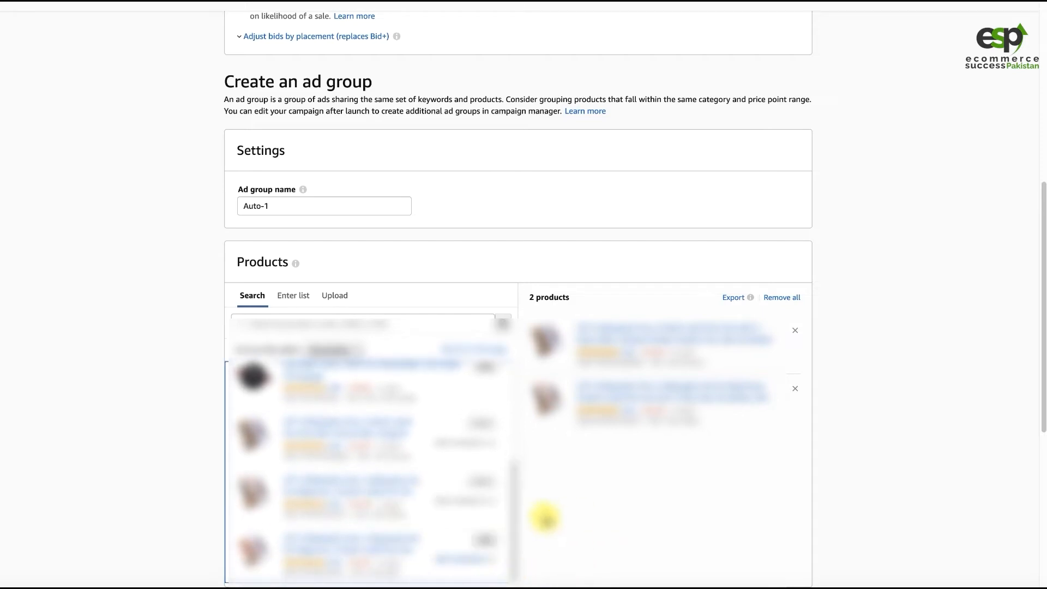
{"action": "left_click", "coordinate": [486, 537]}
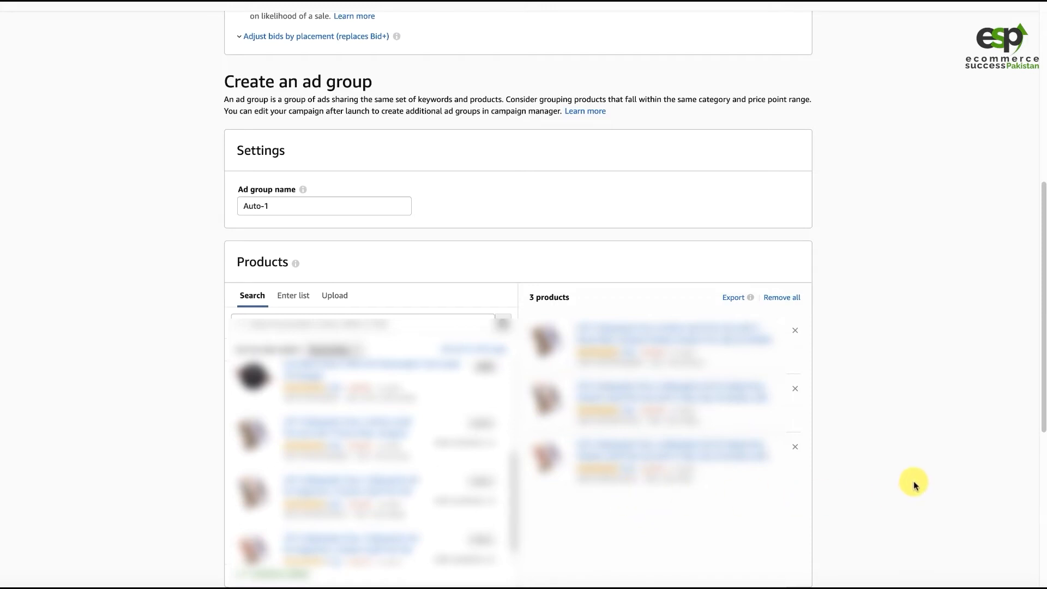
- Set the default bid for automatic targeting to the suggested bid of $0.79
{"action": "scroll", "coordinate": [291, 427], "scroll_direction": "down", "scroll_amount": 5}
{"action": "left_click", "coordinate": [297, 424]}
{"action": "double_click", "coordinate": [304, 423]}
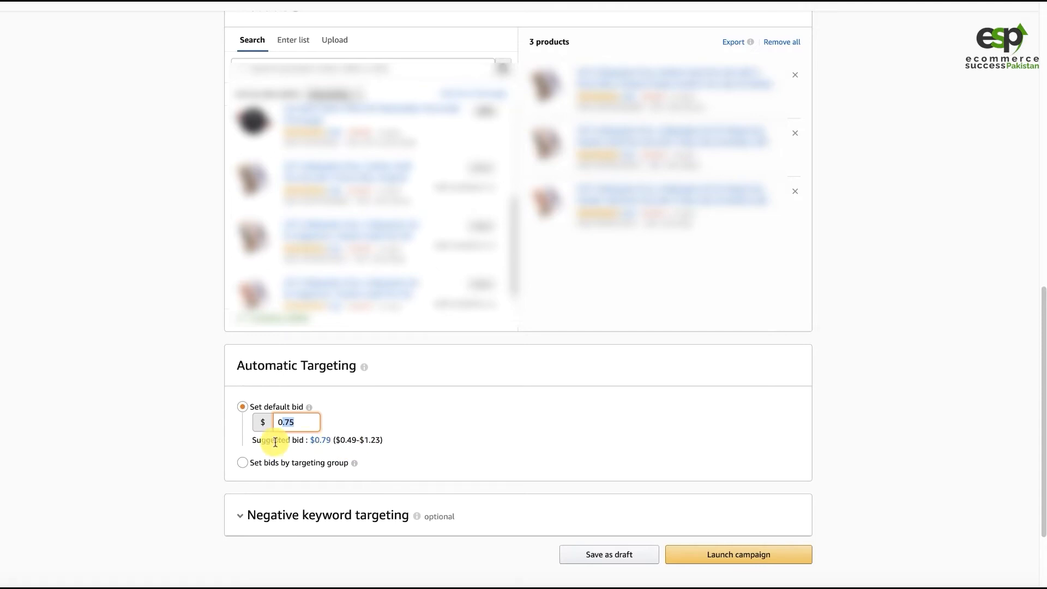
{"action": "left_click", "coordinate": [322, 442]}
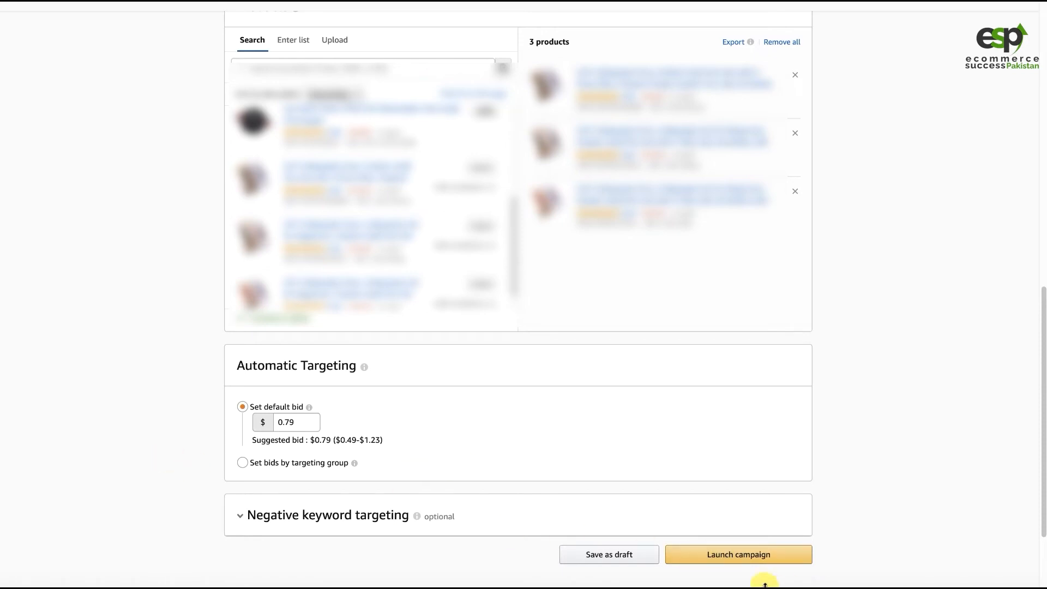
- Launch the W8 - Auto campaign and review its summary
{"action": "left_click", "coordinate": [736, 556]}
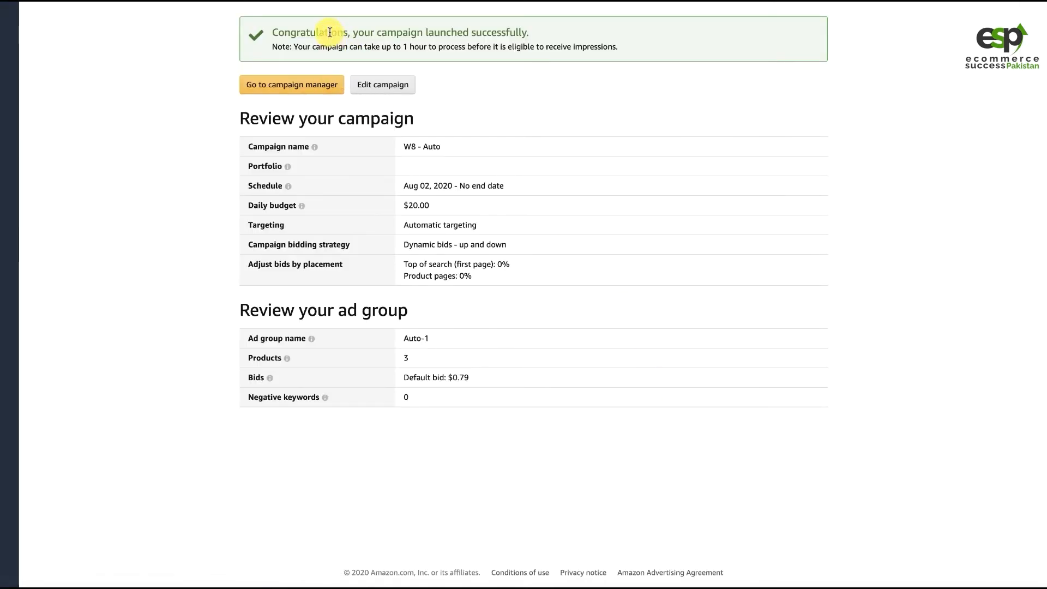
{"action": "double_click", "coordinate": [494, 34]}
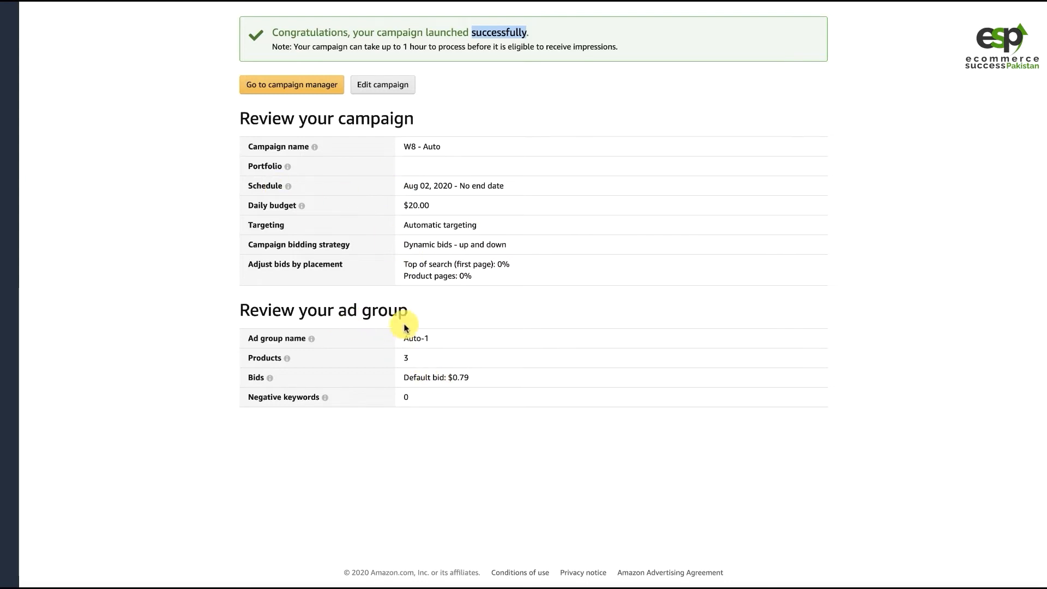
{"action": "left_click", "coordinate": [502, 282]}
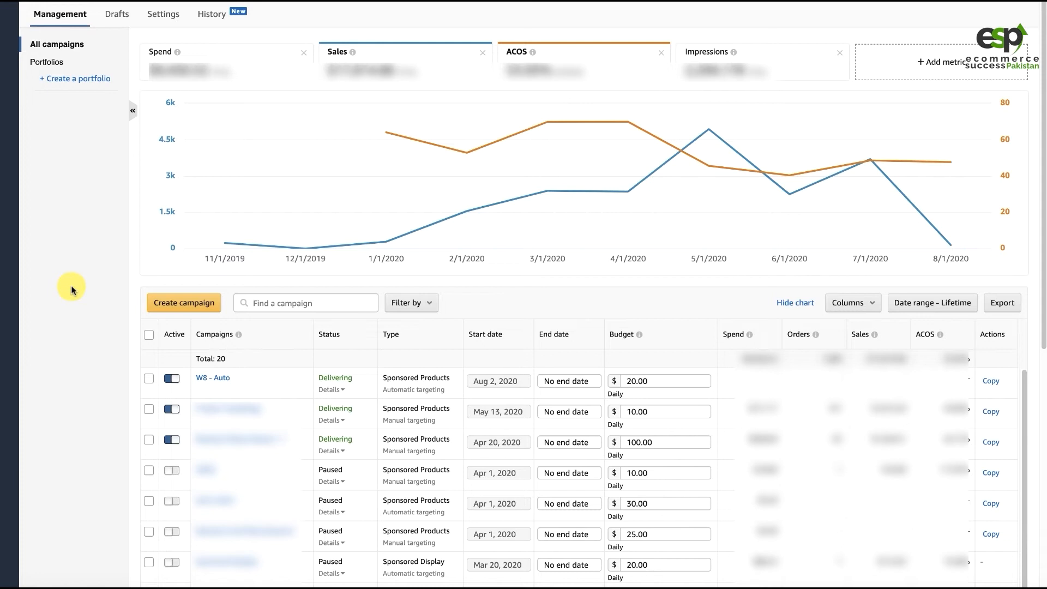
- Start a new Sponsored Products campaign and name it "W8 - Manual - High SV"
{"action": "left_click", "coordinate": [199, 303]}
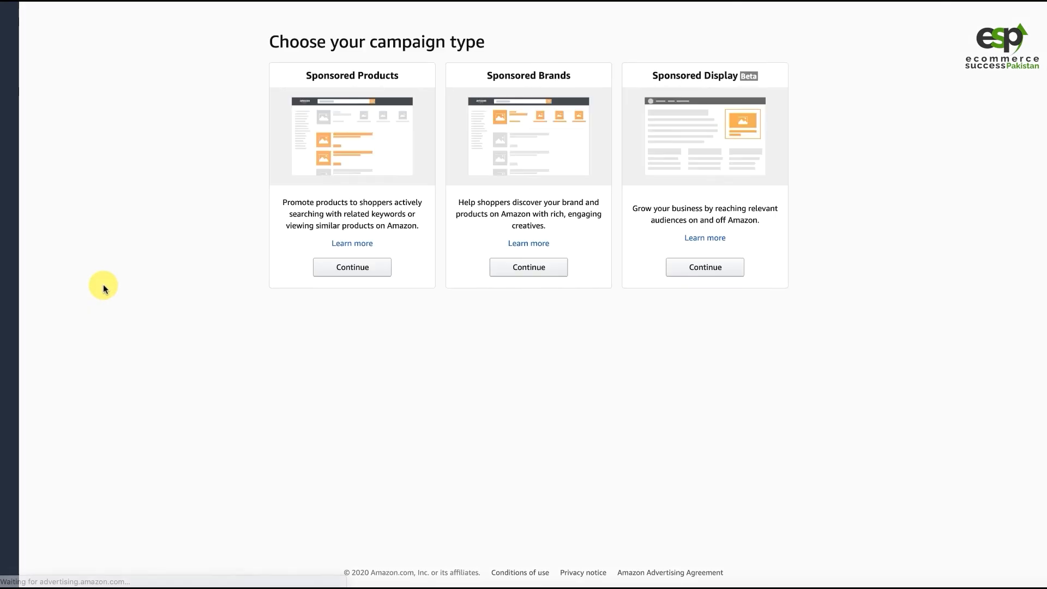
{"action": "left_click", "coordinate": [341, 269]}
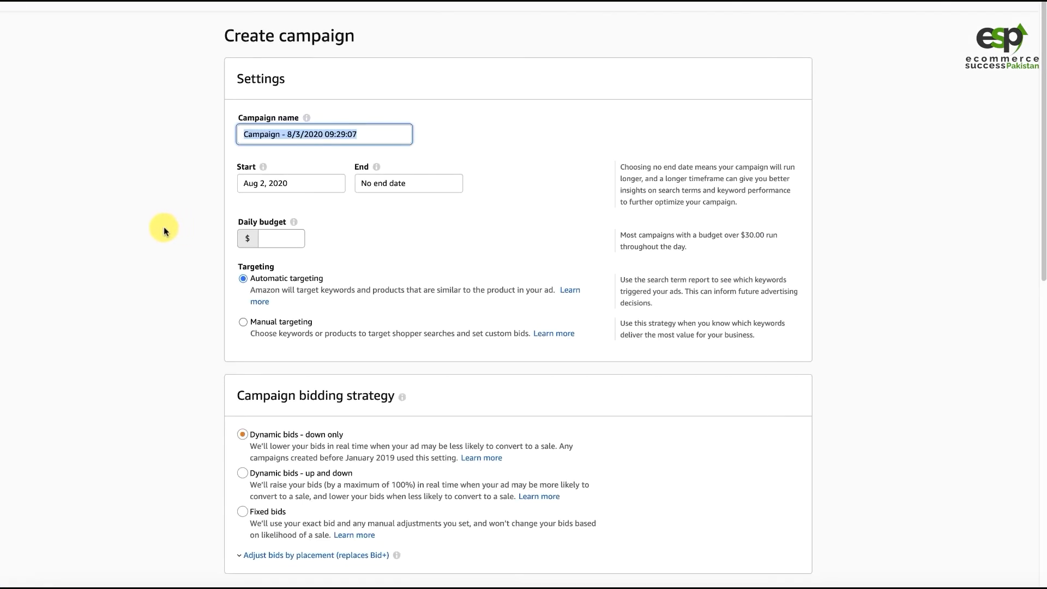
{"action": "type", "text": "W8"}
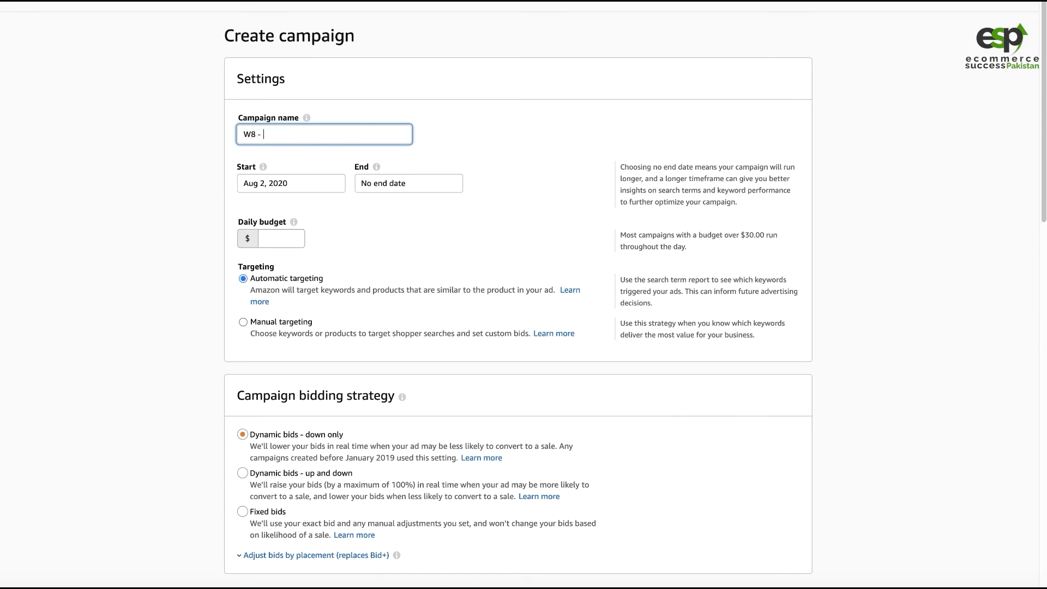
{"action": "type", "text": " - Manual - High SV"}
- Configure the campaign with manual targeting, a $20 daily budget and the "Dynamic bids - up and down" bidding strategy
{"action": "left_click", "coordinate": [244, 322]}
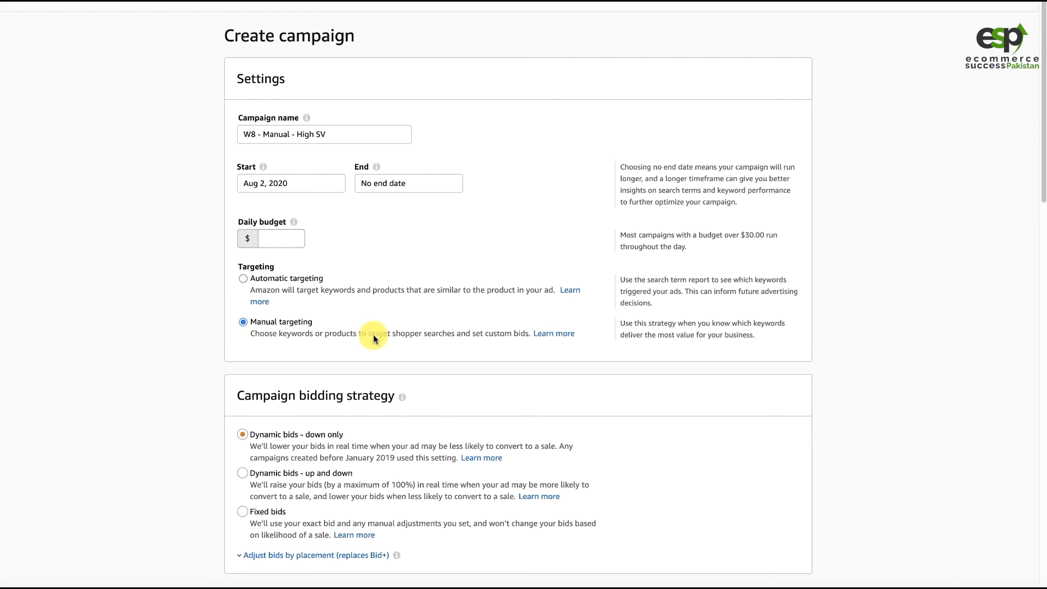
{"action": "left_click", "coordinate": [280, 238]}
{"action": "type", "text": "20"}
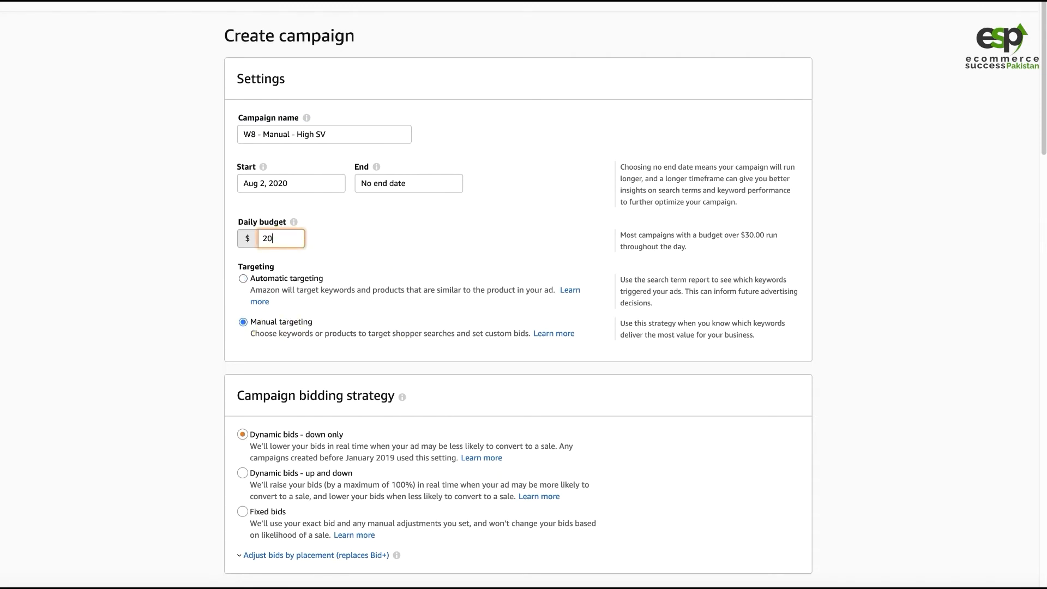
{"action": "left_click", "coordinate": [284, 472]}
- Rename the ad group "High SV Keyword"
{"action": "scroll", "coordinate": [153, 327], "scroll_direction": "down", "scroll_amount": 4}
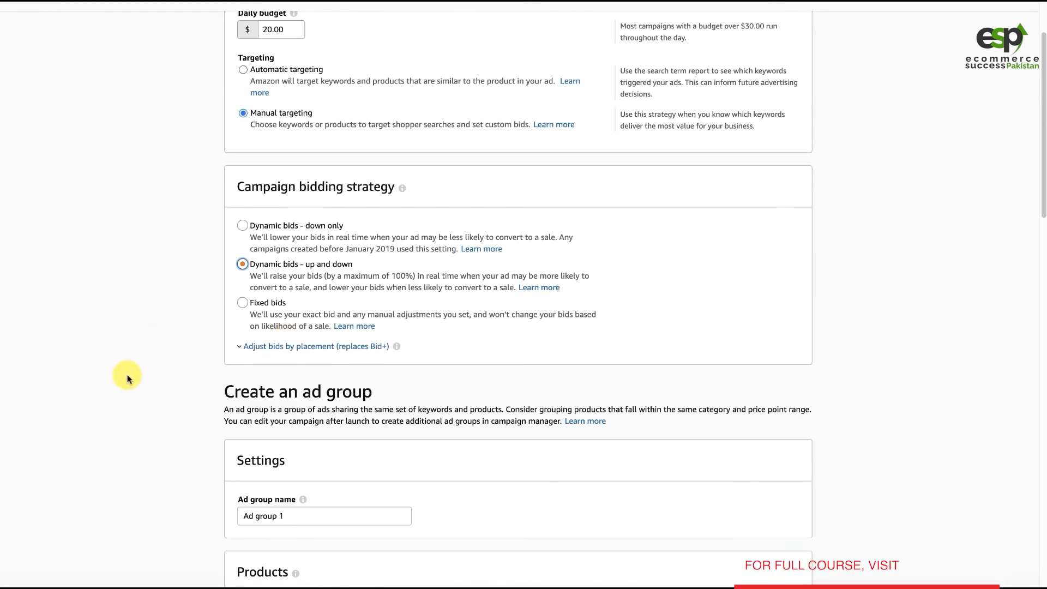
{"action": "scroll", "coordinate": [133, 338], "scroll_direction": "down", "scroll_amount": 2}
{"action": "left_click", "coordinate": [289, 431]}
{"action": "key", "text": "ctrl+a"}
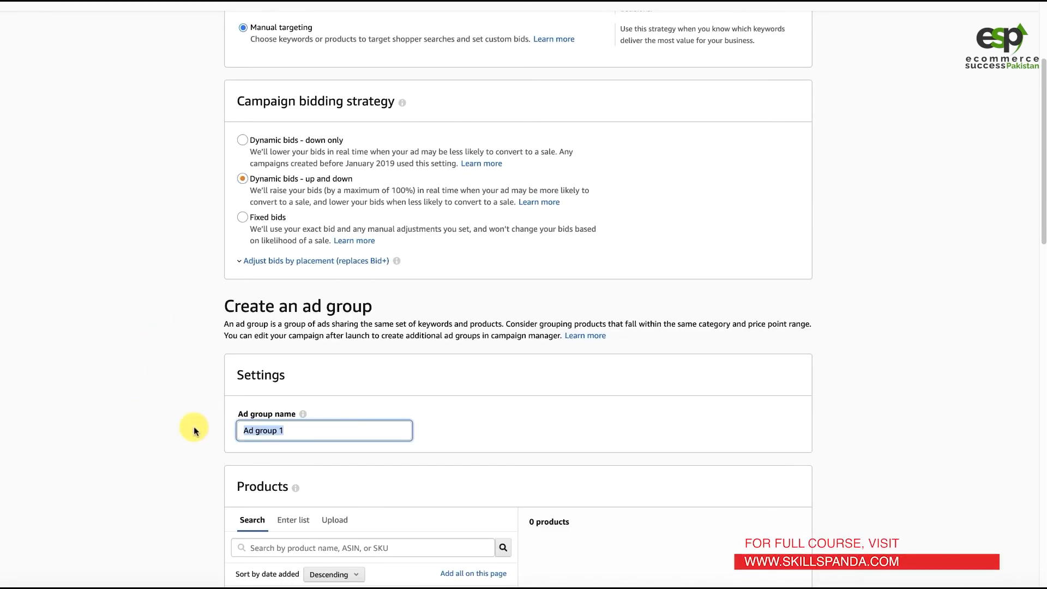
{"action": "type", "text": "High SV Keywor"}
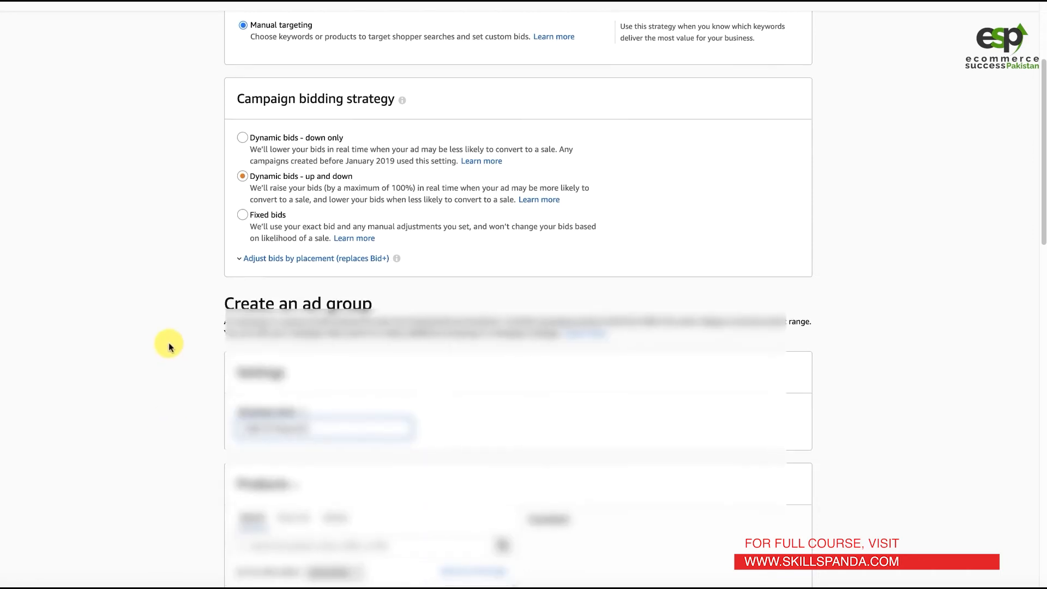
- Try including phrase match alongside broad match in the suggested keyword filter
{"action": "scroll", "coordinate": [169, 344], "scroll_direction": "down", "scroll_amount": 3}
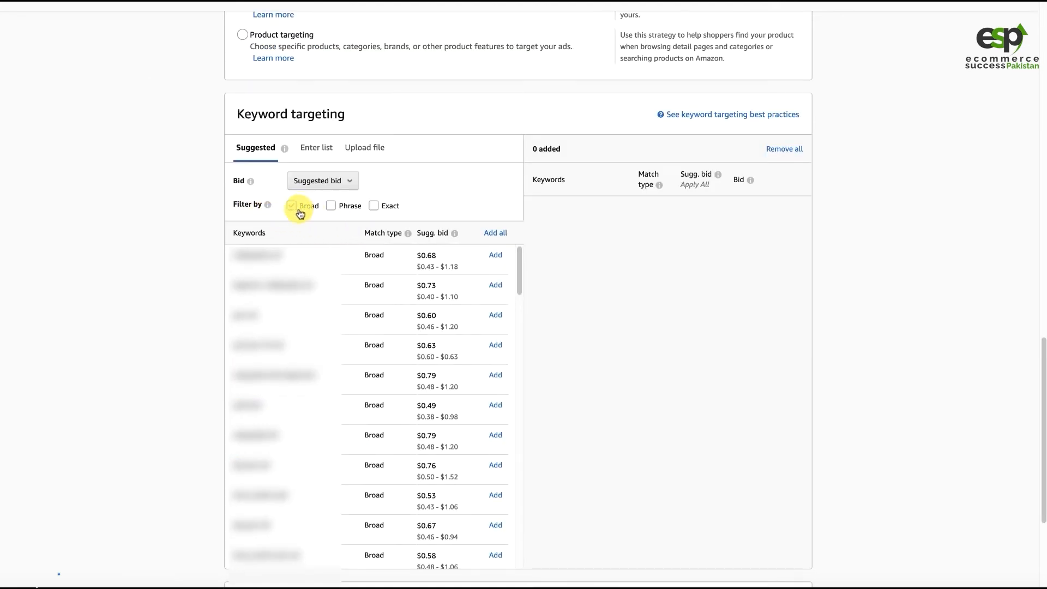
{"action": "left_click", "coordinate": [335, 207]}
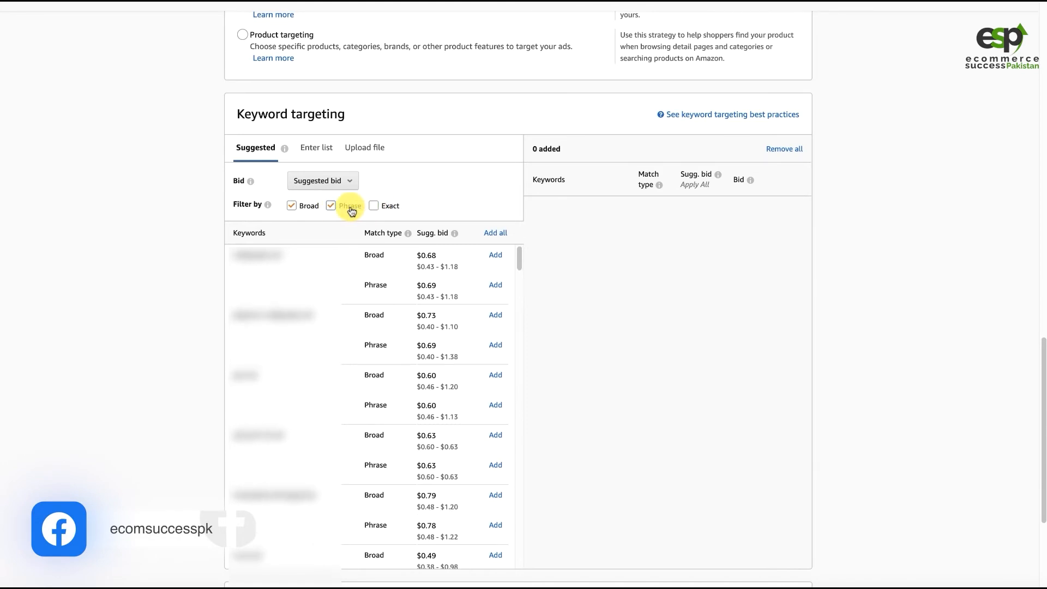
{"action": "left_click", "coordinate": [351, 211]}
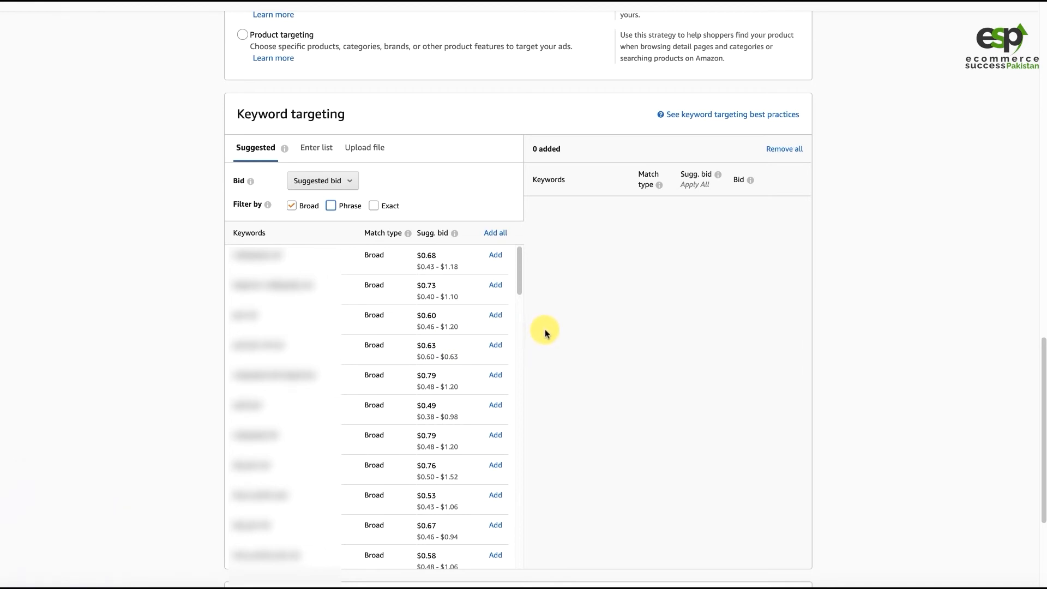
- Switch keyword targeting to a manually entered list, clear the Broad match type and paste in the copied keywords
{"action": "mouse_move", "coordinate": [281, 158]}
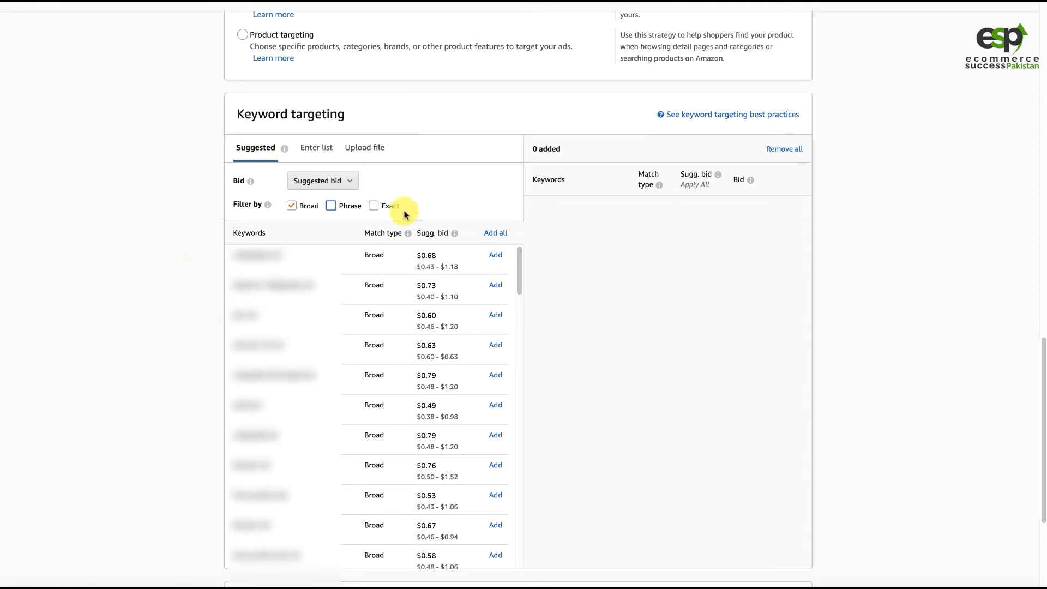
{"action": "left_click", "coordinate": [316, 156]}
{"action": "left_click", "coordinate": [299, 271]}
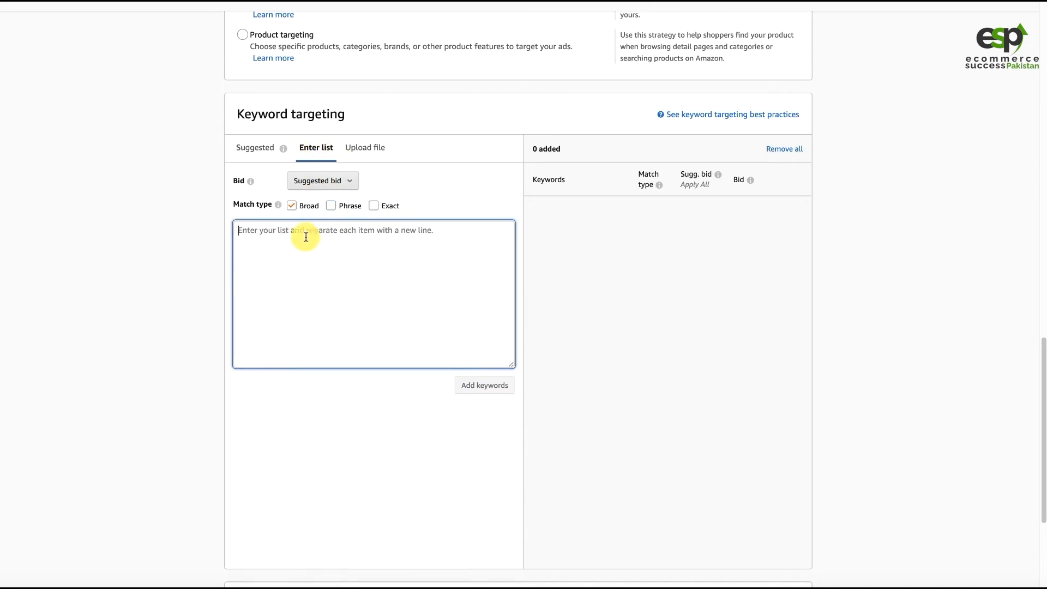
{"action": "left_click", "coordinate": [291, 205]}
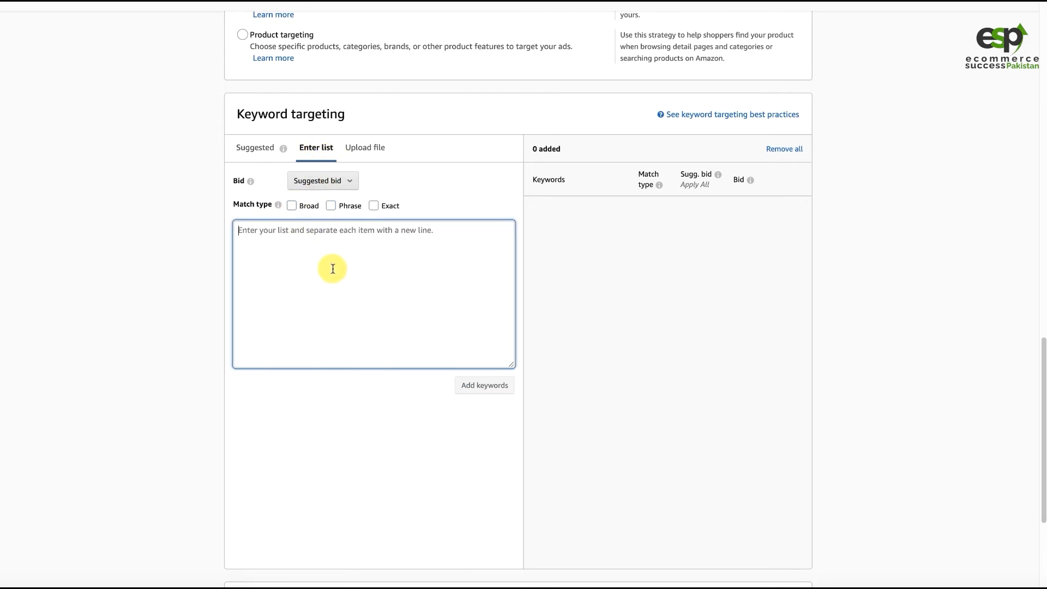
{"action": "key", "text": "ctrl+v"}
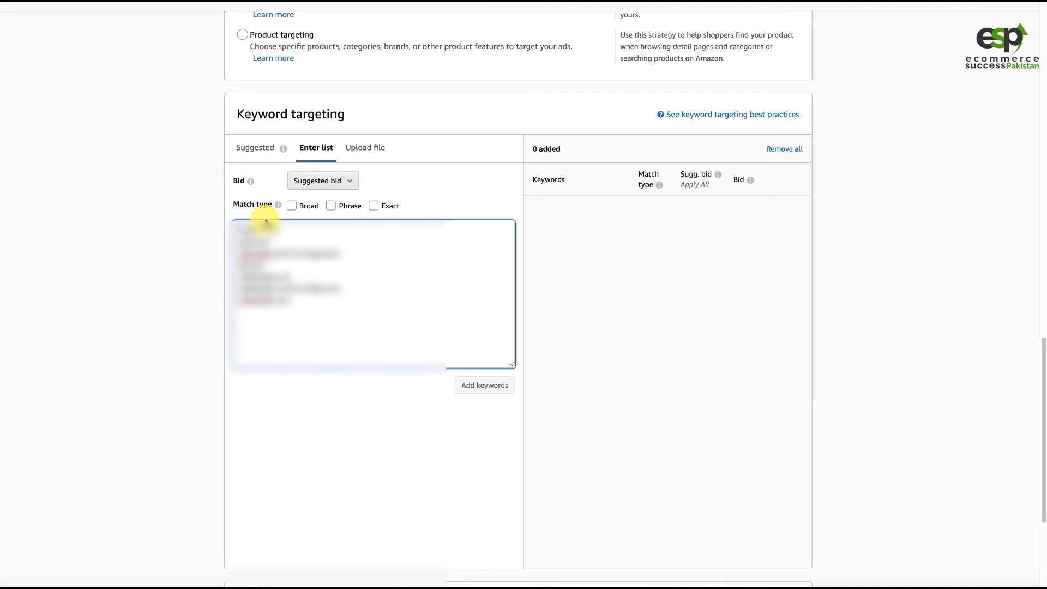
- Set the match type to Exact and add the pasted keywords to the ad group at their suggested bids
{"action": "left_click_drag", "start_coordinate": [244, 204], "coordinate": [264, 205]}
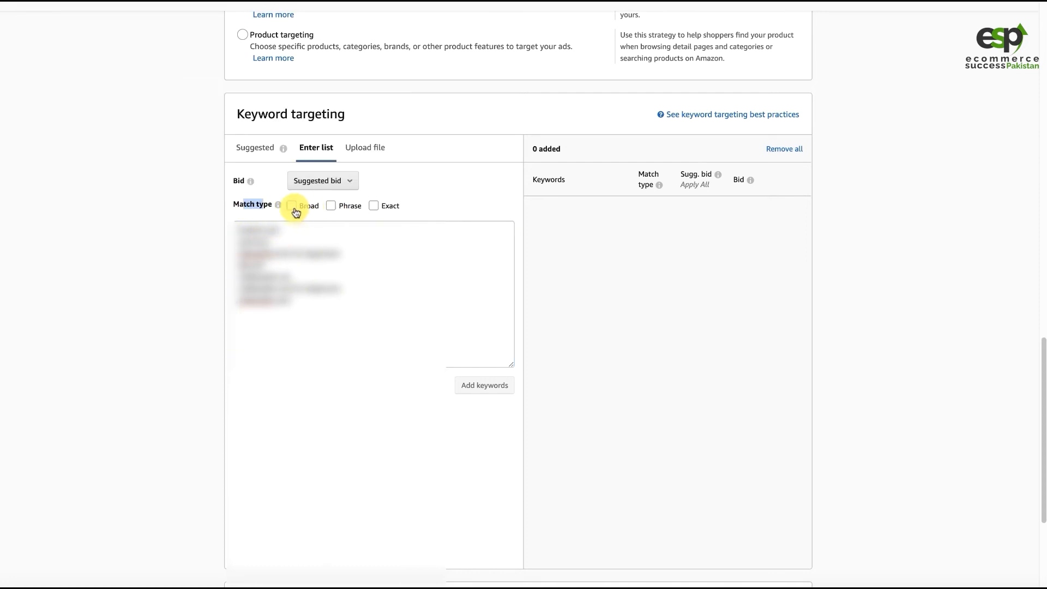
{"action": "left_click", "coordinate": [383, 207]}
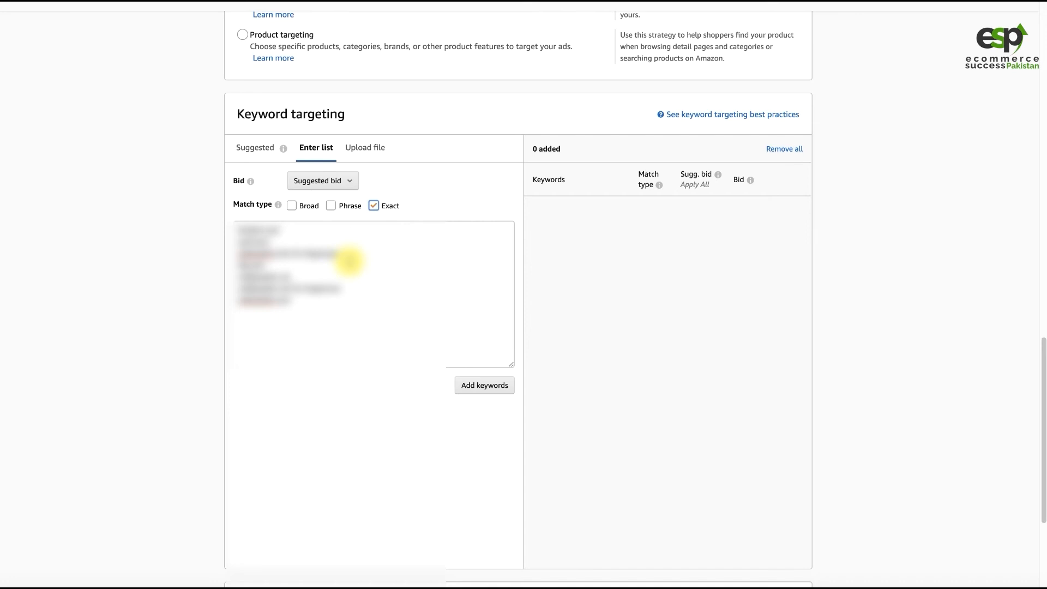
{"action": "left_click", "coordinate": [468, 385]}
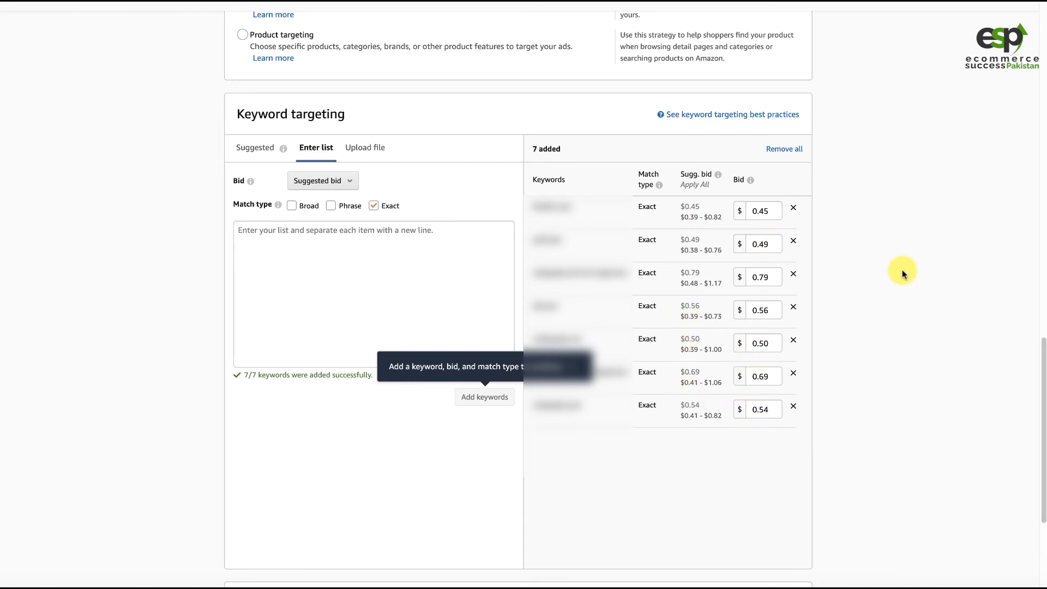
{"action": "left_click", "coordinate": [769, 283]}
{"action": "left_click", "coordinate": [927, 344]}
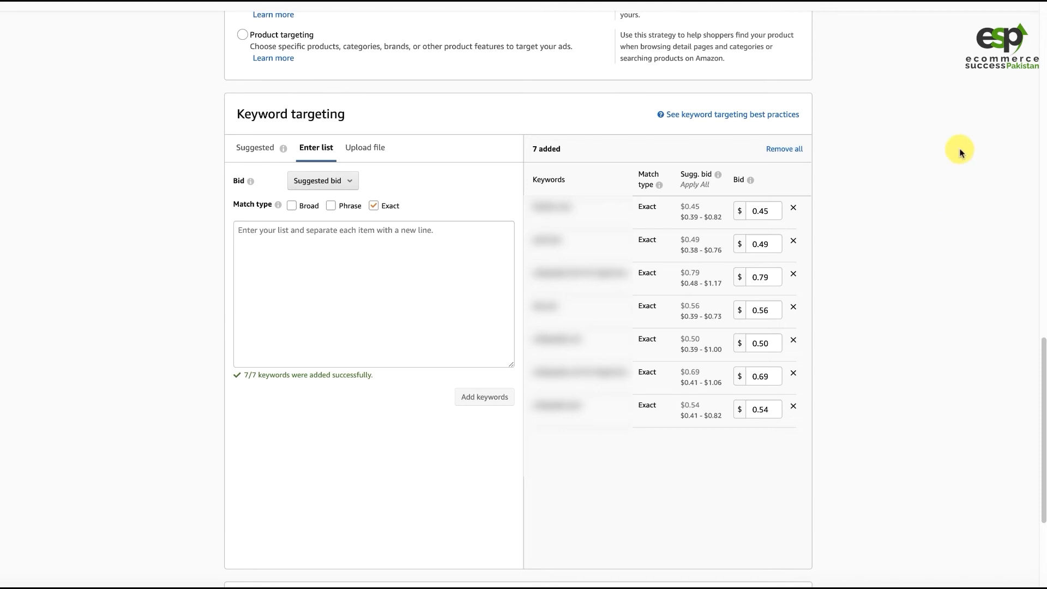
- Launch the W8 - Manual - High SV campaign and return to the campaign manager
{"action": "scroll", "coordinate": [701, 435], "scroll_direction": "down", "scroll_amount": 1}
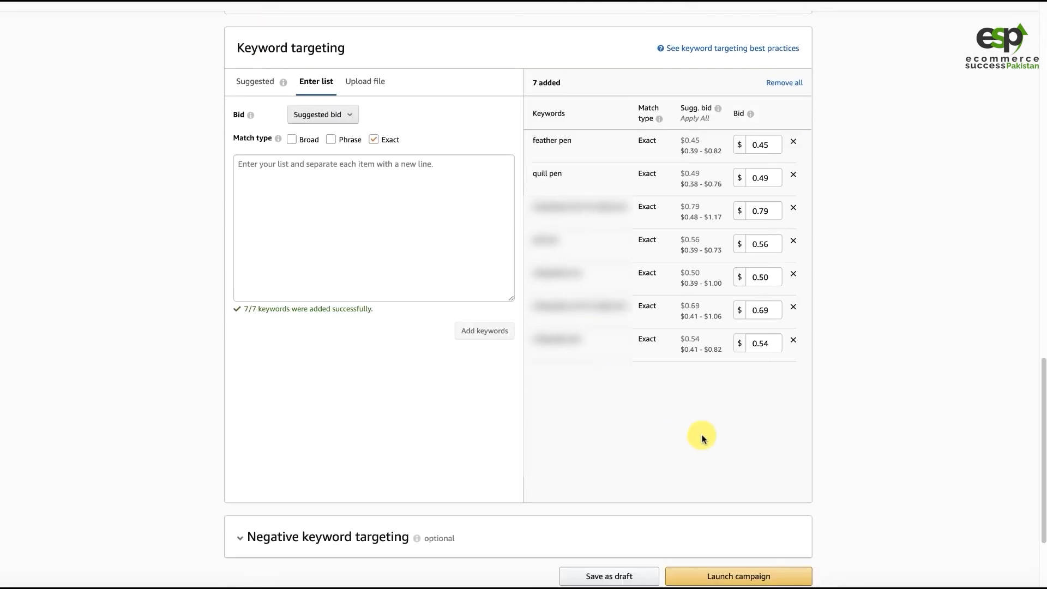
{"action": "left_click", "coordinate": [703, 571]}
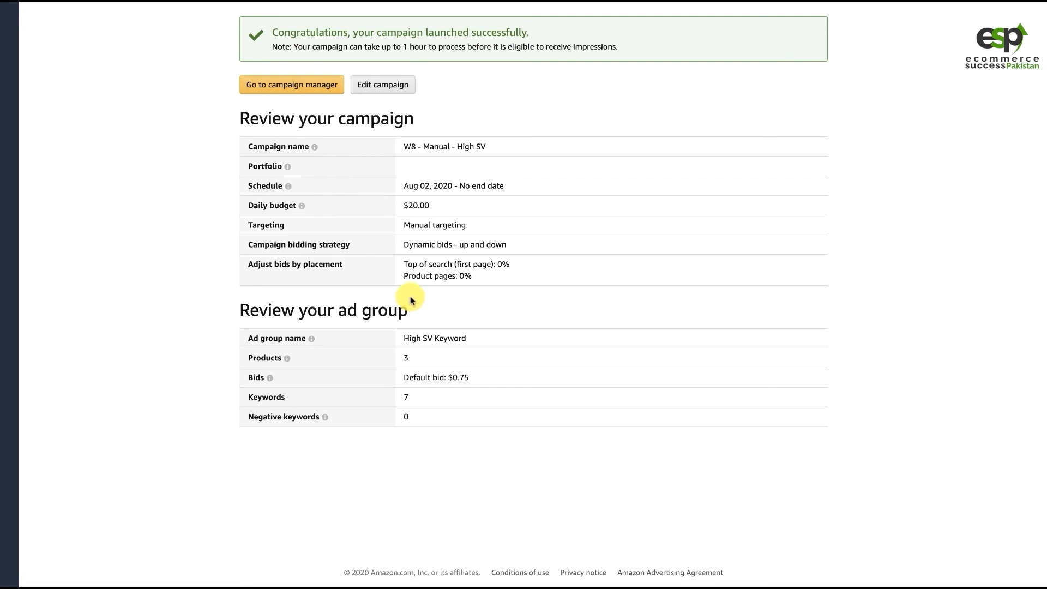
{"action": "left_click", "coordinate": [286, 93]}
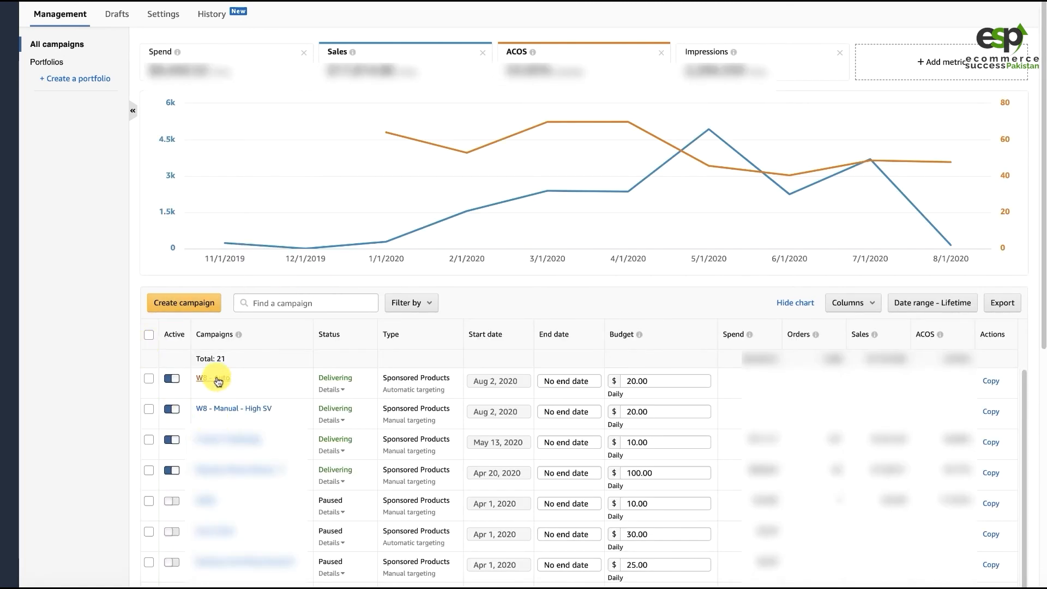
- Add the same copied keyword list to the W8 - Auto campaign as Negative exact keywords and save them
{"action": "left_click", "coordinate": [217, 379]}
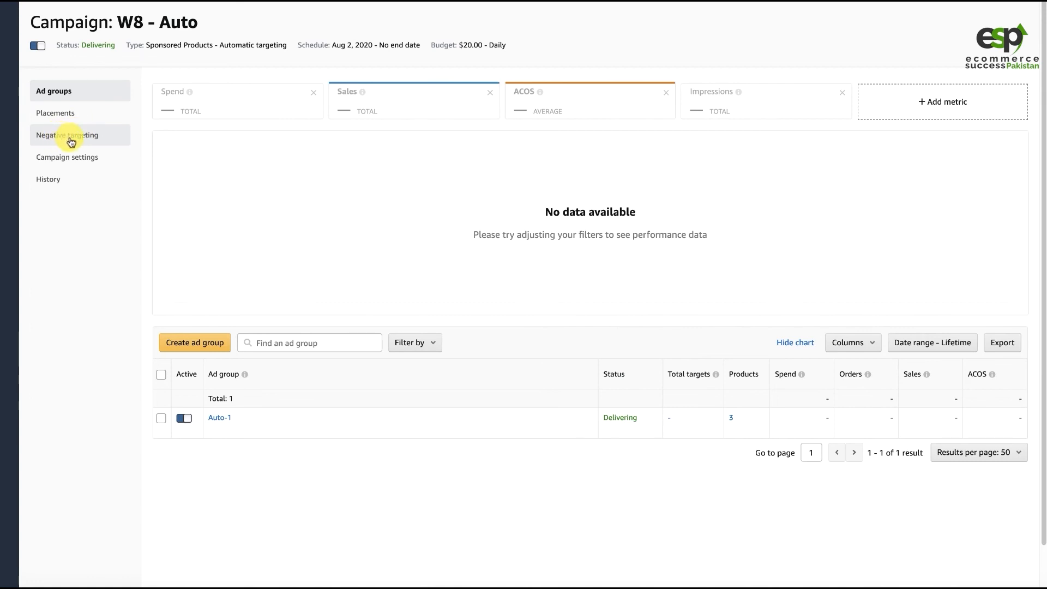
{"action": "left_click", "coordinate": [67, 139]}
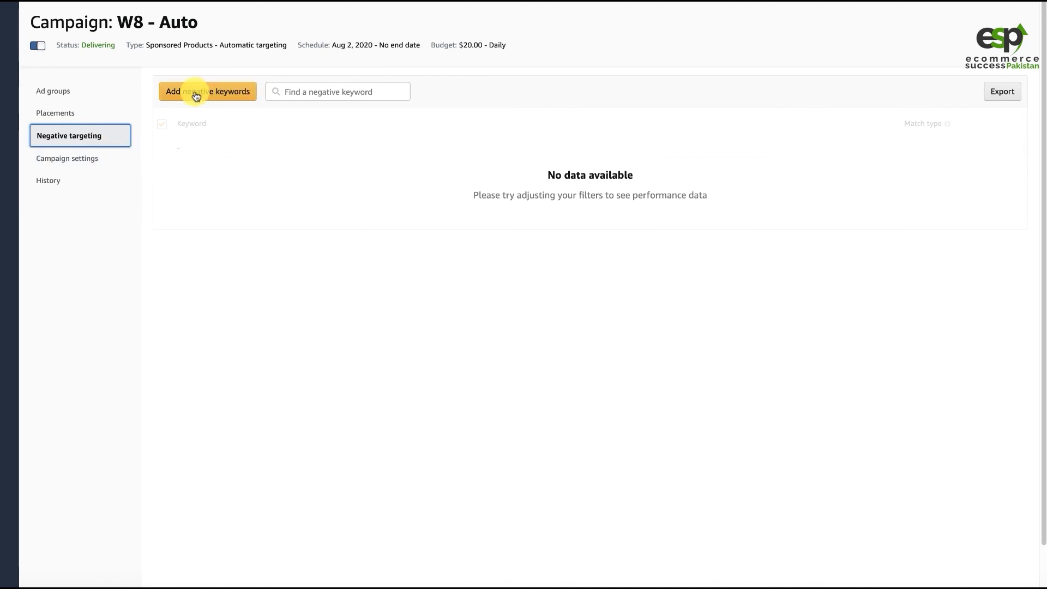
{"action": "left_click", "coordinate": [233, 91]}
{"action": "left_click", "coordinate": [357, 159]}
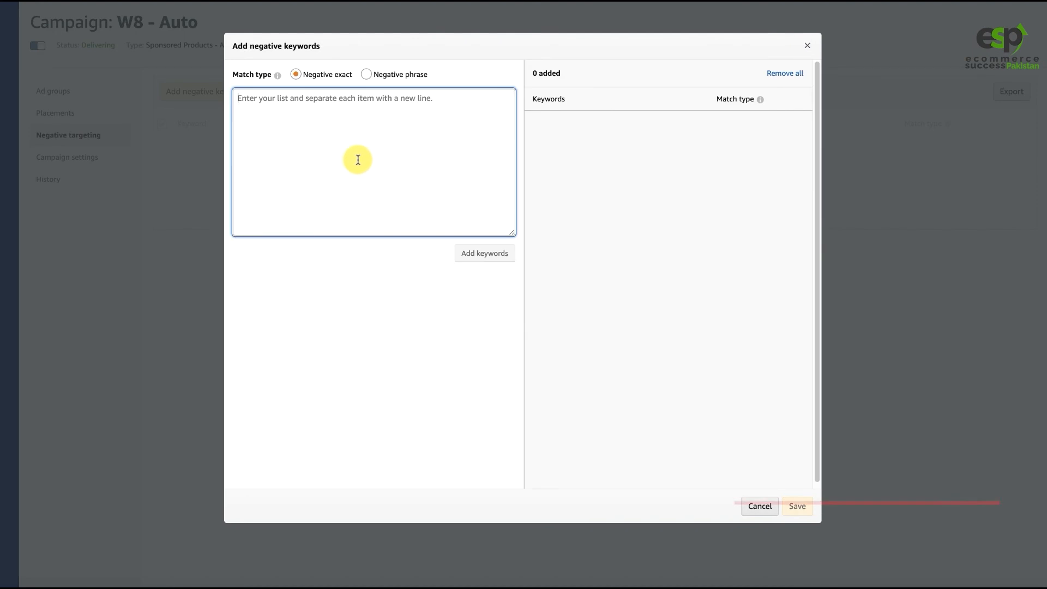
{"action": "key", "text": "ctrl+v"}
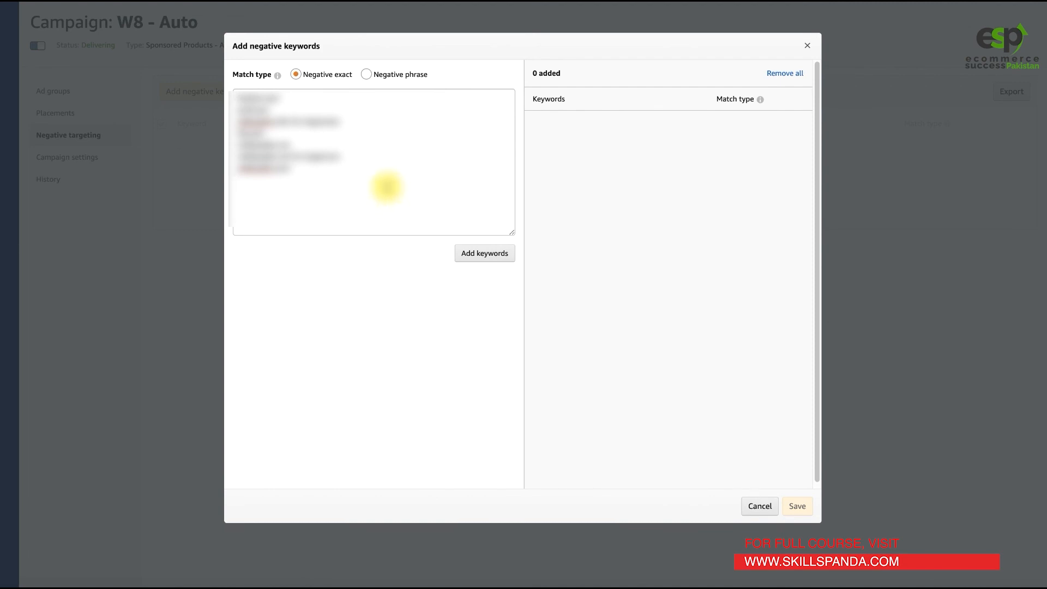
{"action": "left_click", "coordinate": [328, 79]}
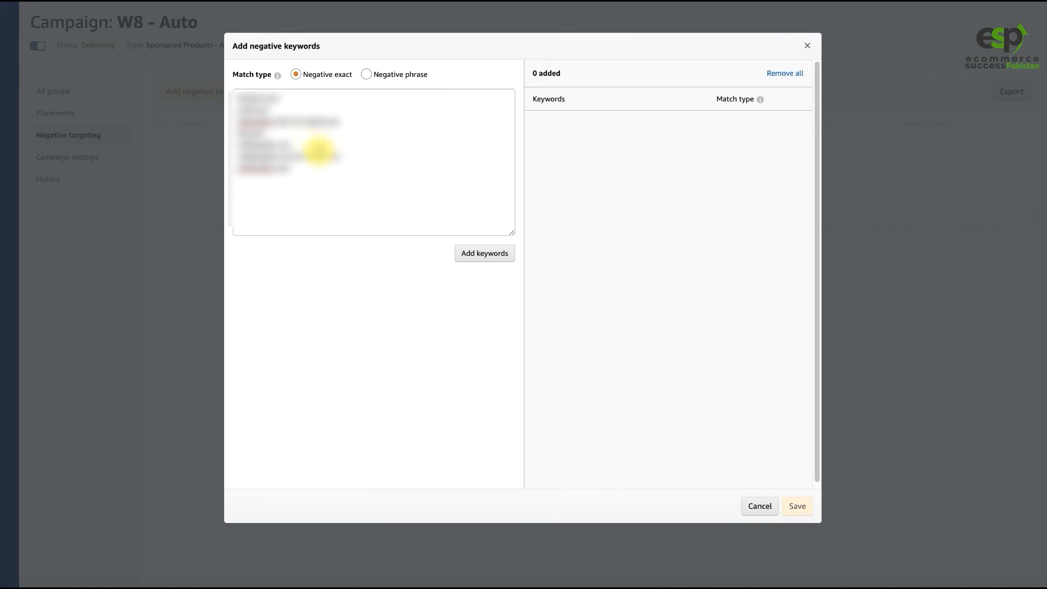
{"action": "left_click", "coordinate": [487, 255]}
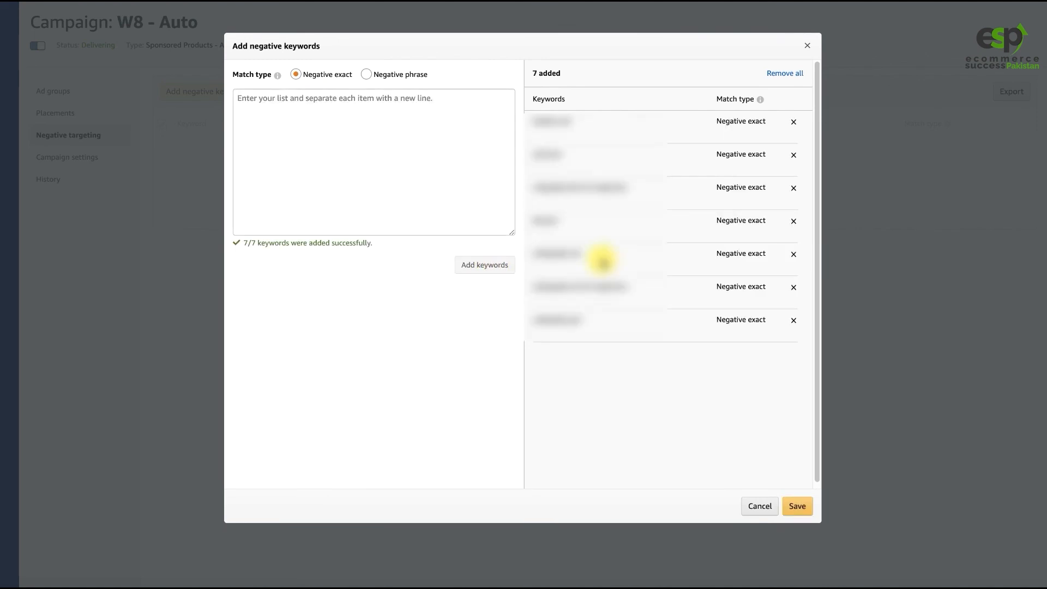
{"action": "left_click", "coordinate": [799, 508]}
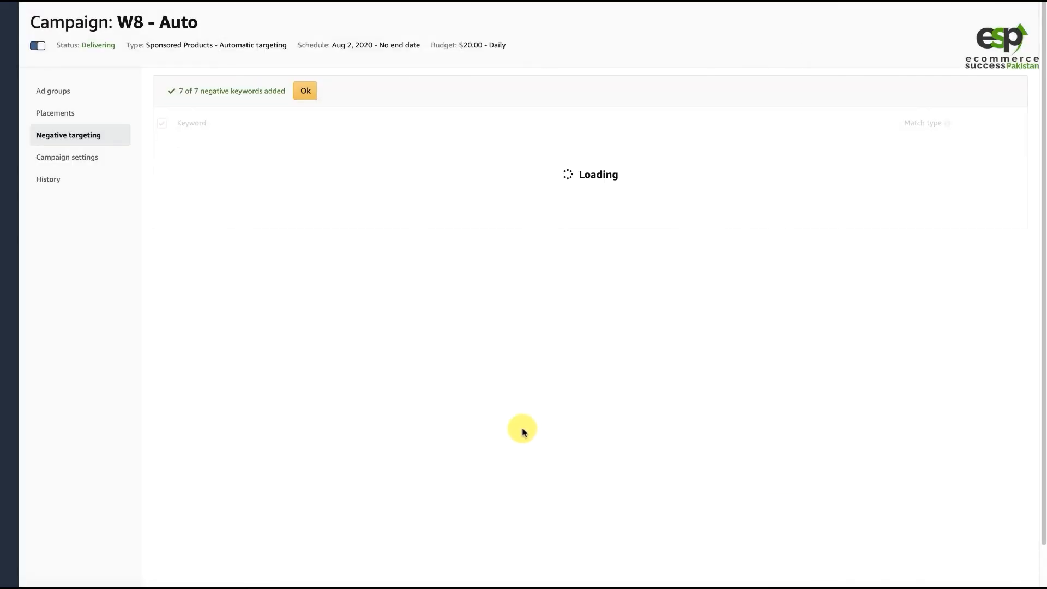
{"action": "left_click", "coordinate": [306, 90]}
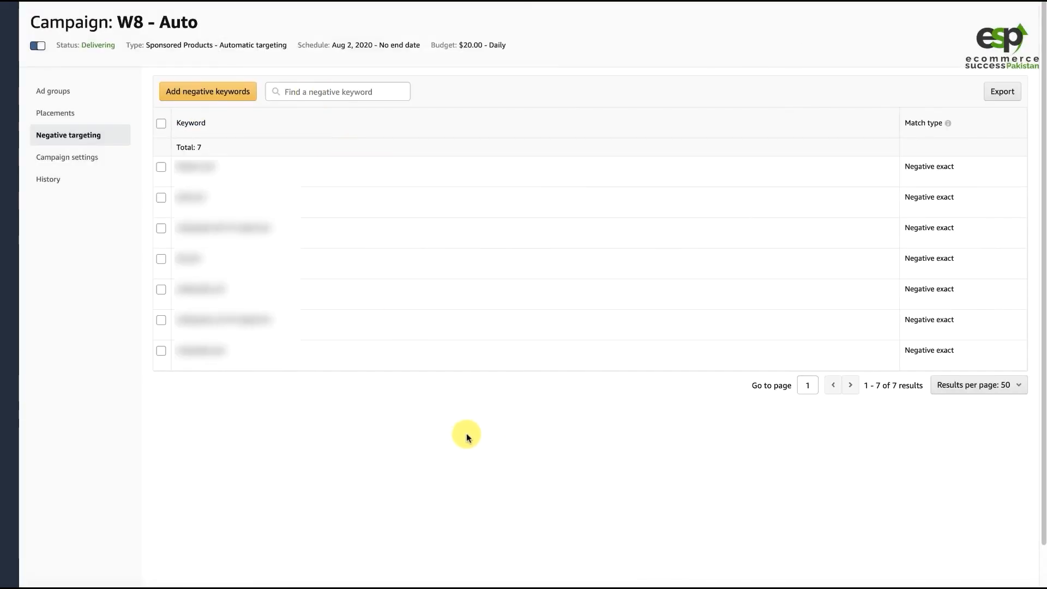